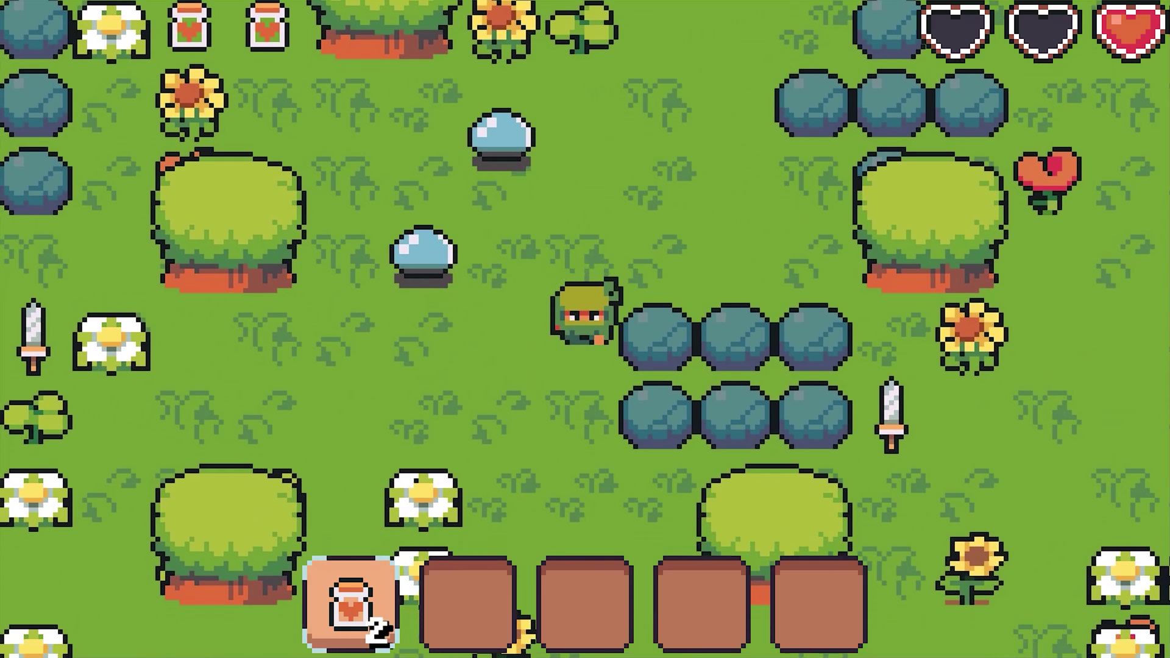
{"action": "key", "text": "Down"}
Walk down to grab a potion, drink it, then walk the character up and right
{"action": "key", "text": "e"}
{"action": "key", "text": "e"}
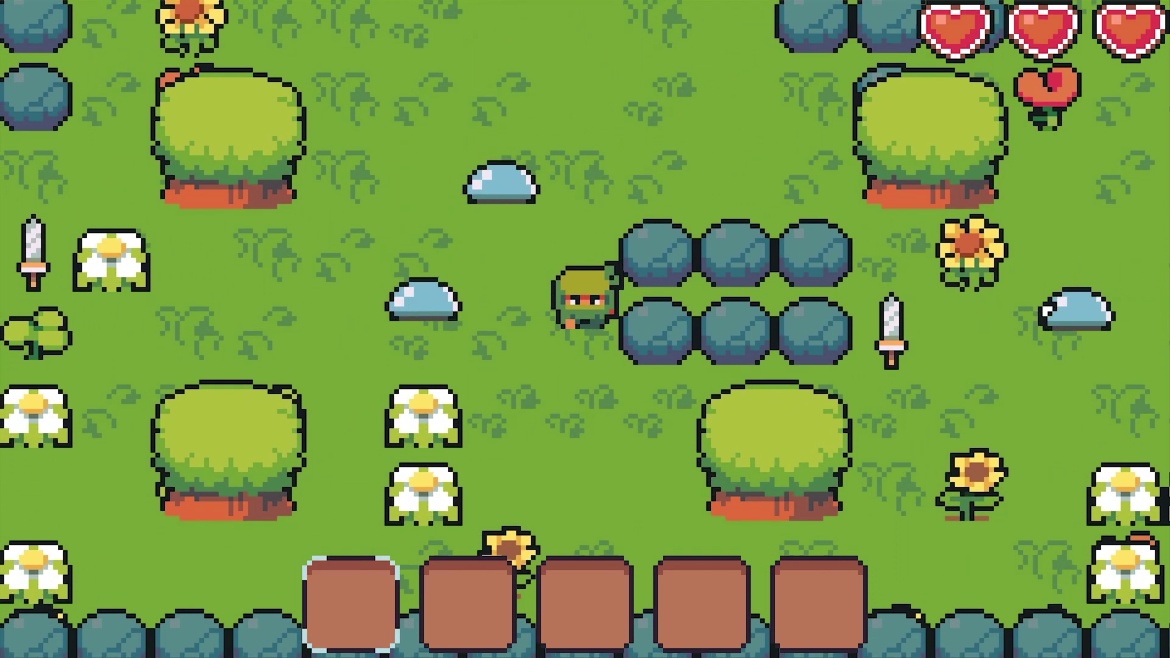
{"action": "key", "text": "Up"}
{"action": "key", "text": "Right"}
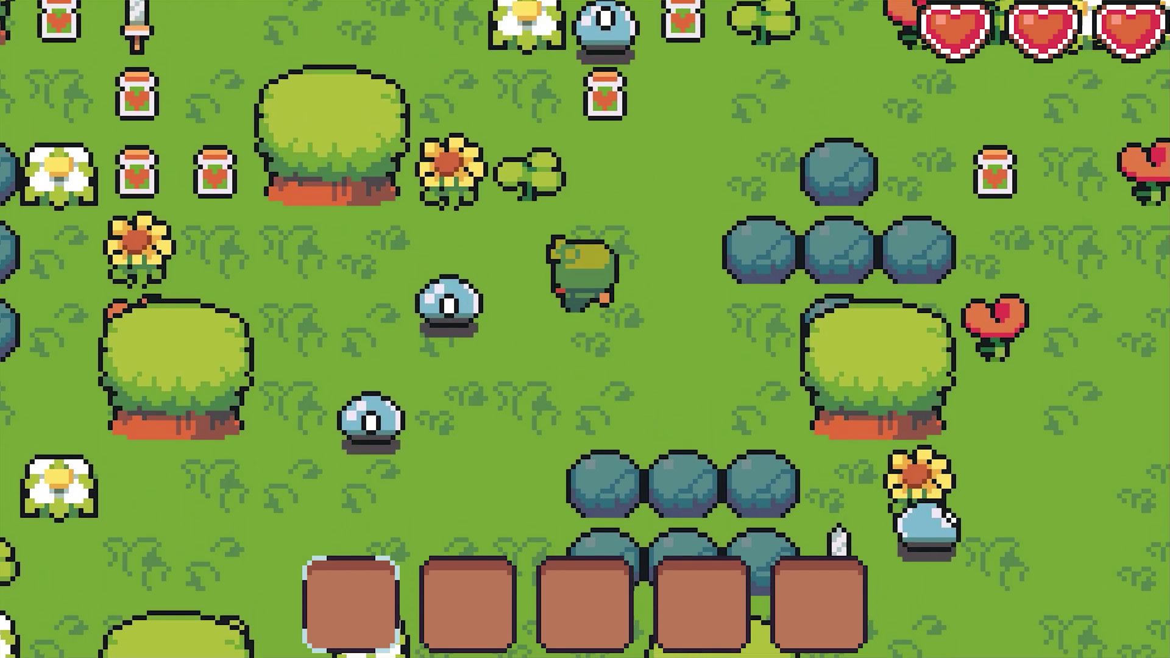
{"action": "key", "text": "Up"}
{"action": "key", "text": "Right"}
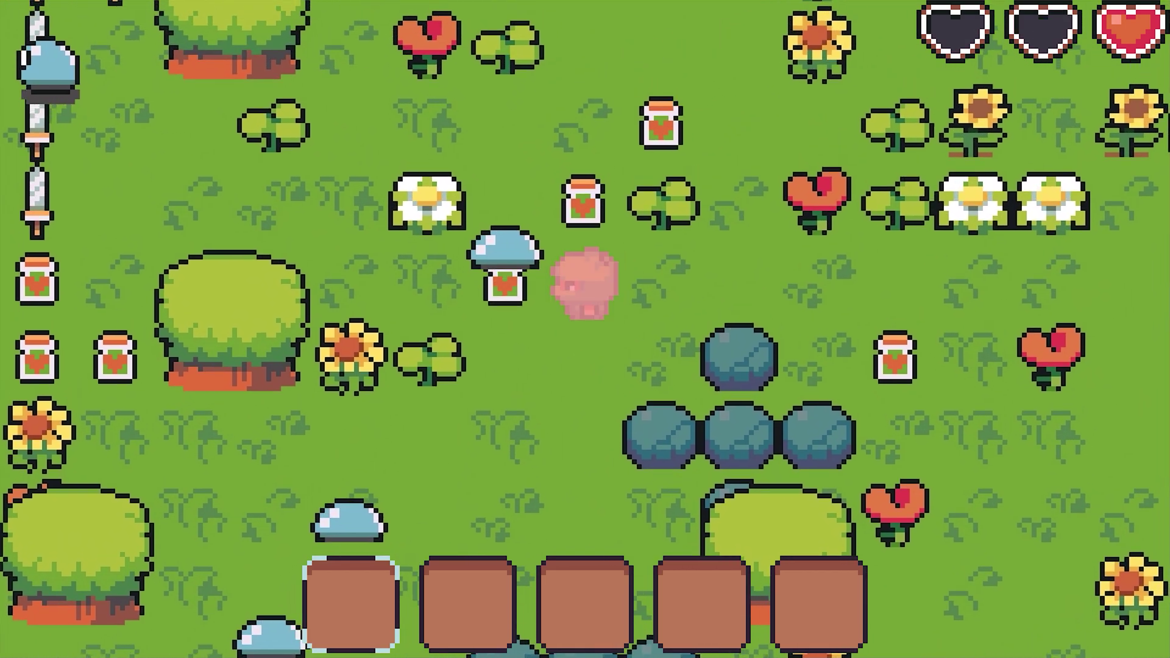
{"action": "key", "text": "Up"}
{"action": "key", "text": "Right"}
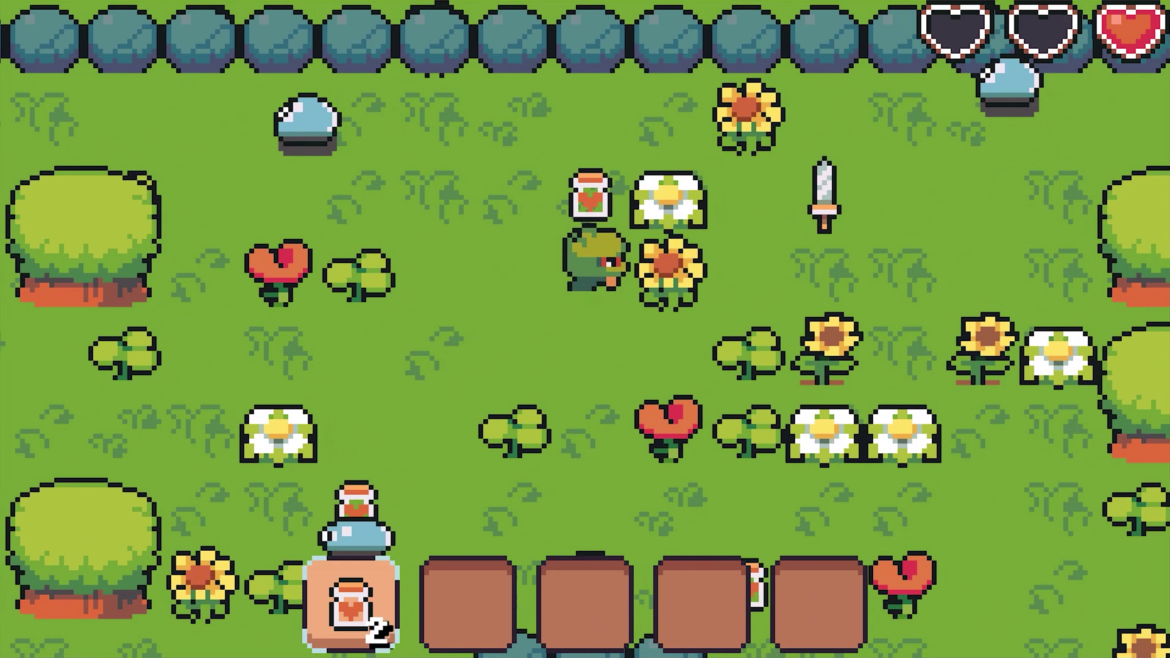
Drink another potion, walk down-left for more potions, then right to pick one up
{"action": "key", "text": "Left"}
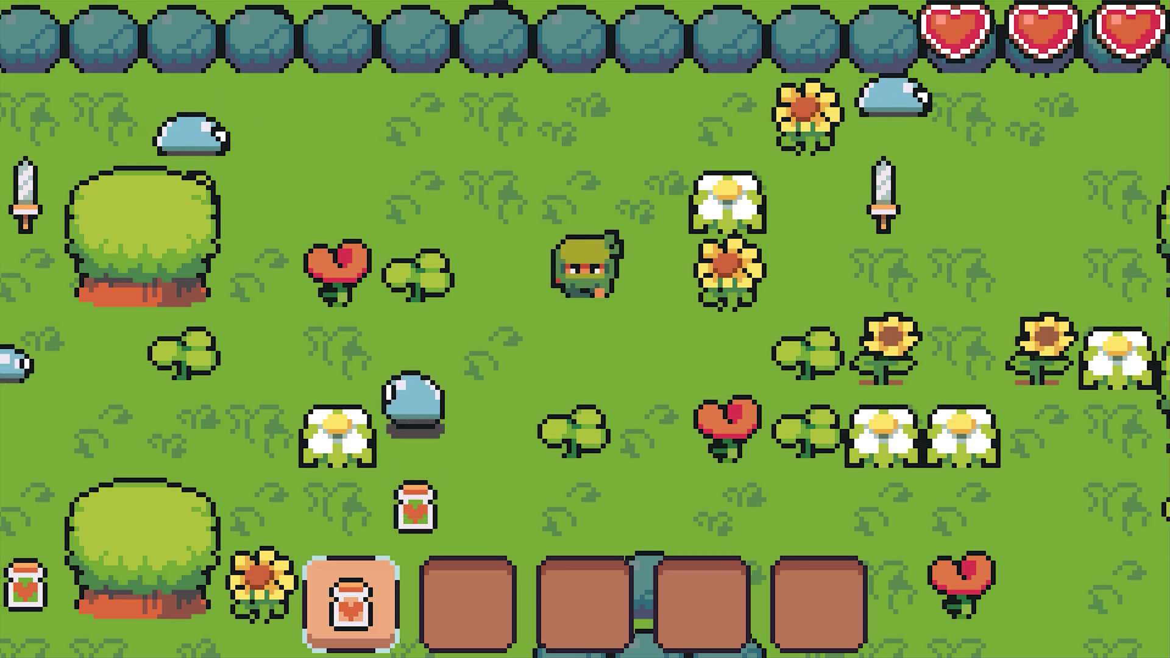
{"action": "key", "text": "Down"}
{"action": "key", "text": "Left"}
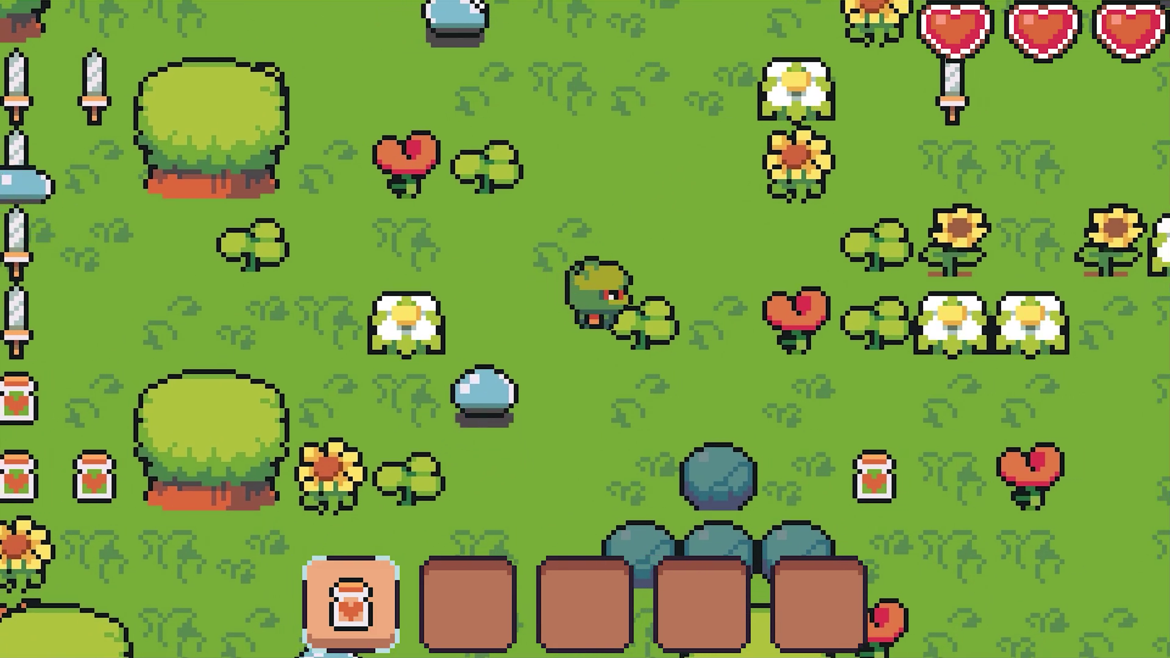
{"action": "key", "text": "Down"}
{"action": "key", "text": "Left"}
{"action": "key", "text": "Right"}
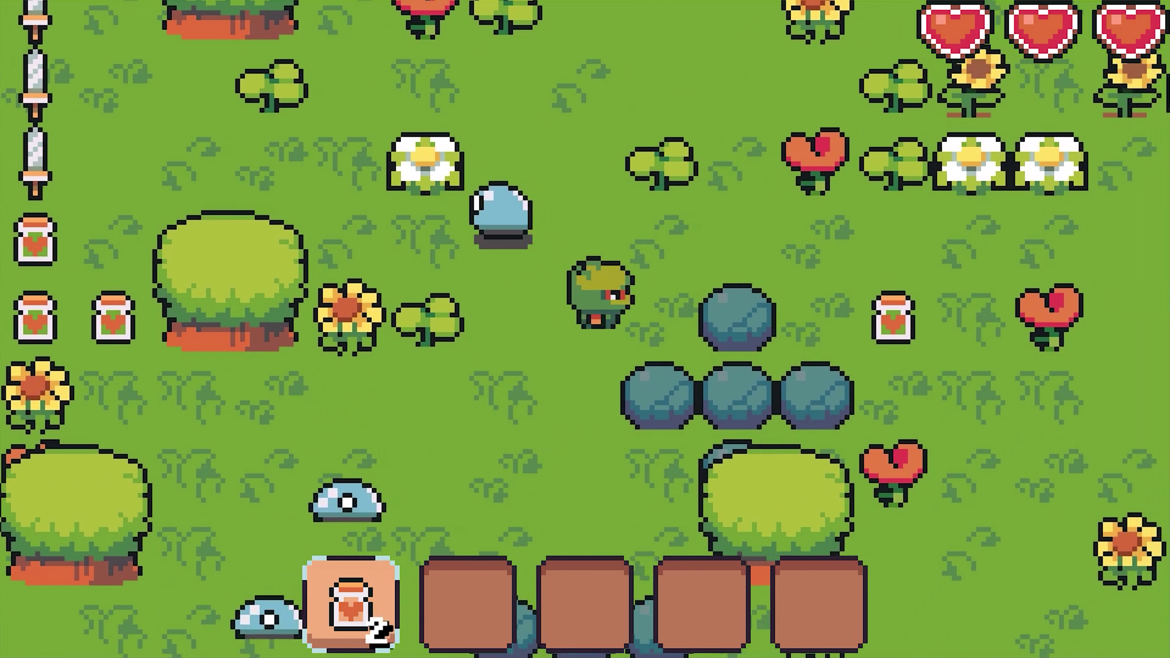
{"action": "key", "text": "Up"}
{"action": "key", "text": "Right"}
{"action": "key", "text": "Left"}
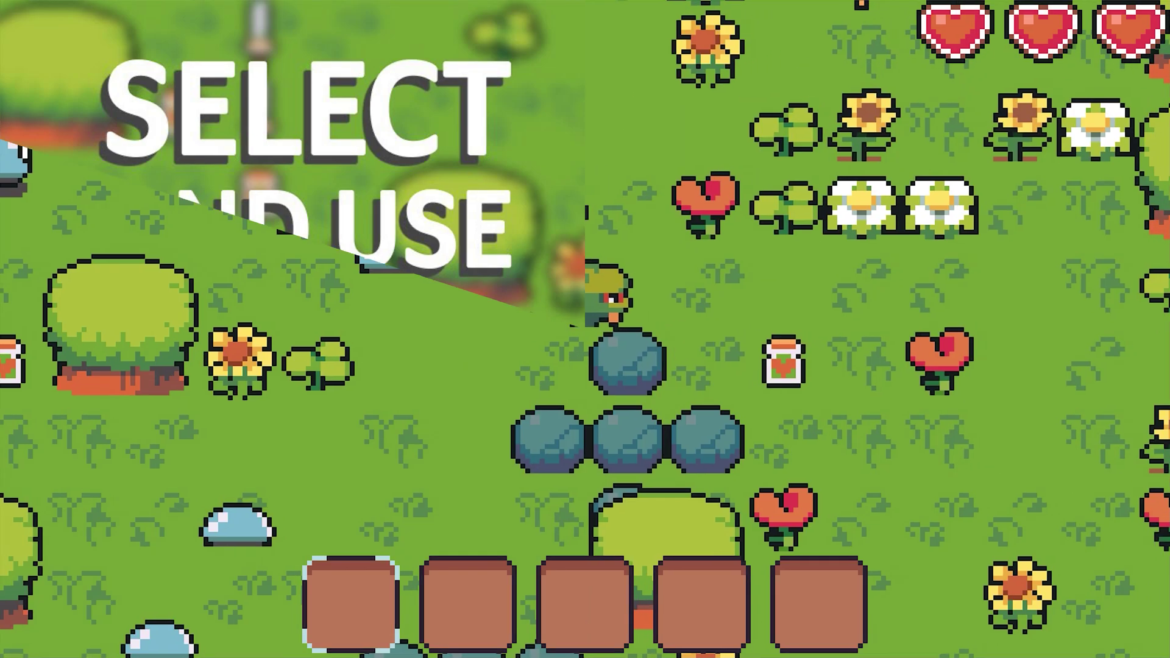
{"action": "key", "text": "Right"}
{"action": "key", "text": "Up"}
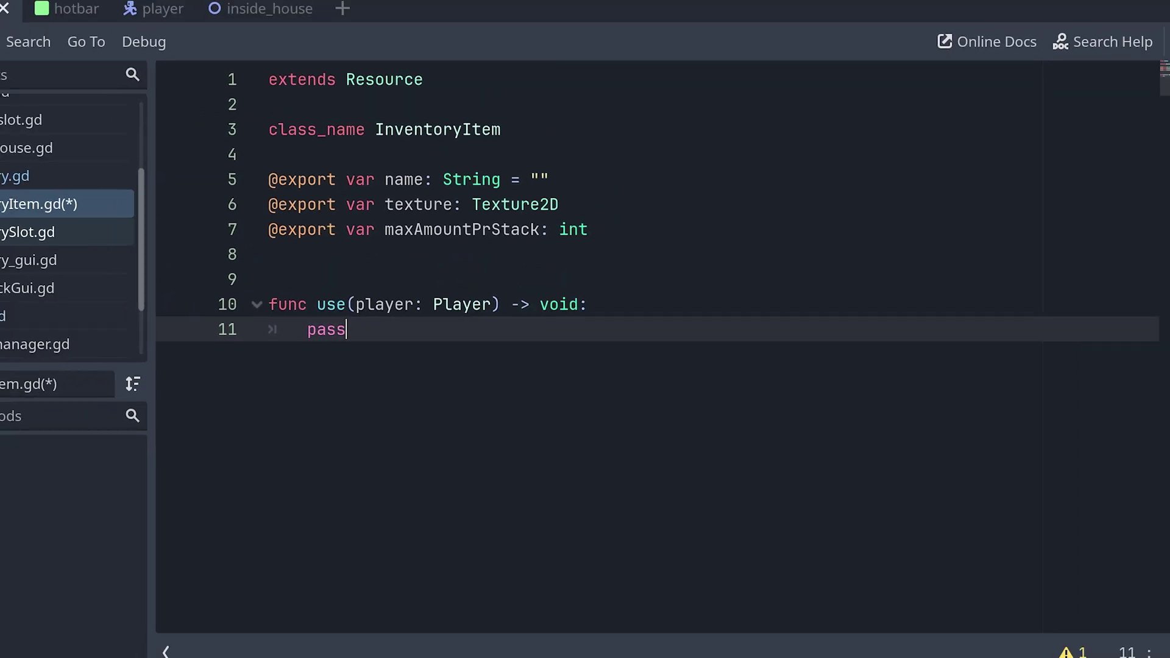
Add 'func can_be_used(player: Player) -> bool: return true' below use() and save inventoryItem.gd
{"action": "key", "text": "Return"}
{"action": "key", "text": "Return"}
{"action": "key", "text": "Return"}
{"action": "key", "text": "BackSpace"}
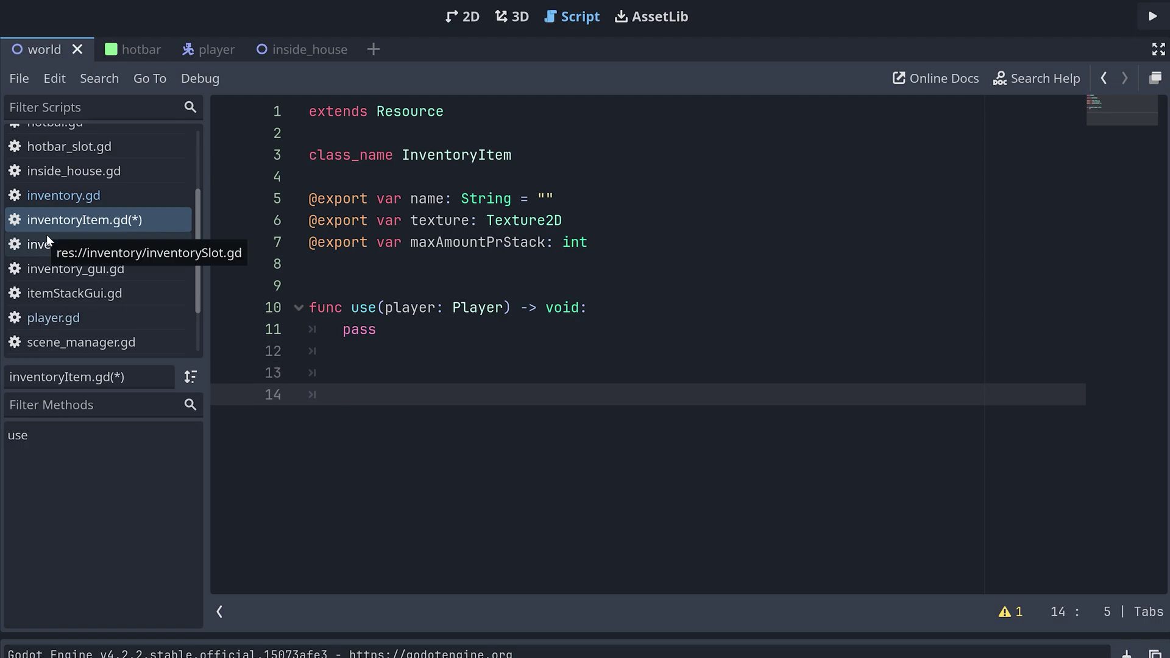
{"action": "type", "text": "func ca"}
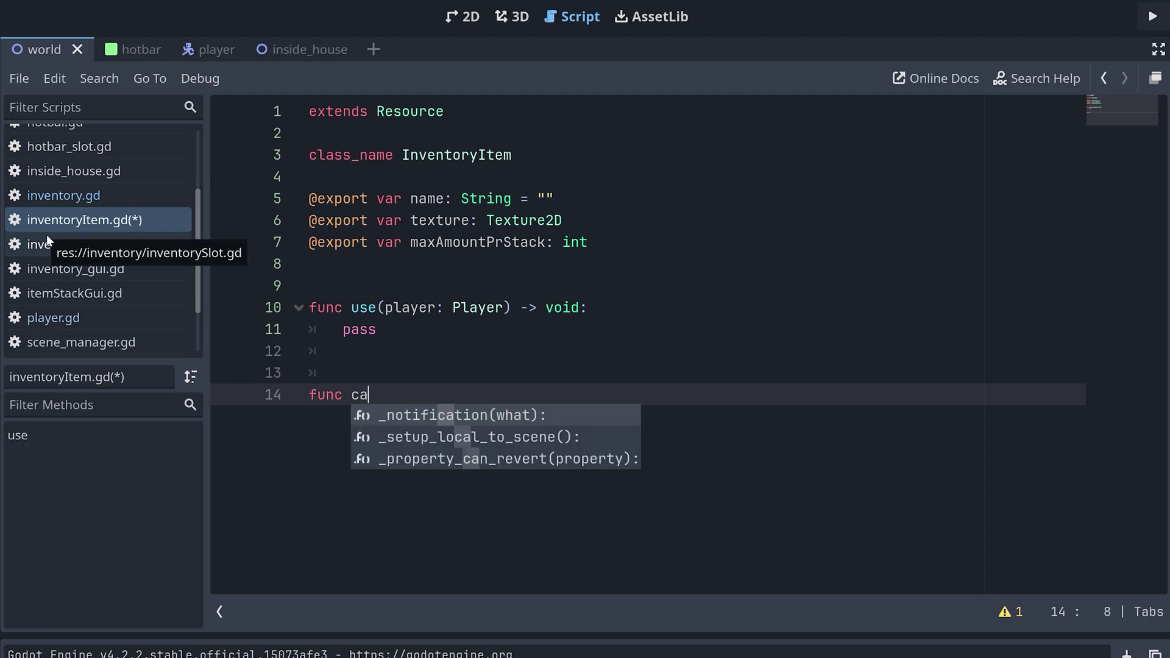
{"action": "type", "text": "n_be_u"}
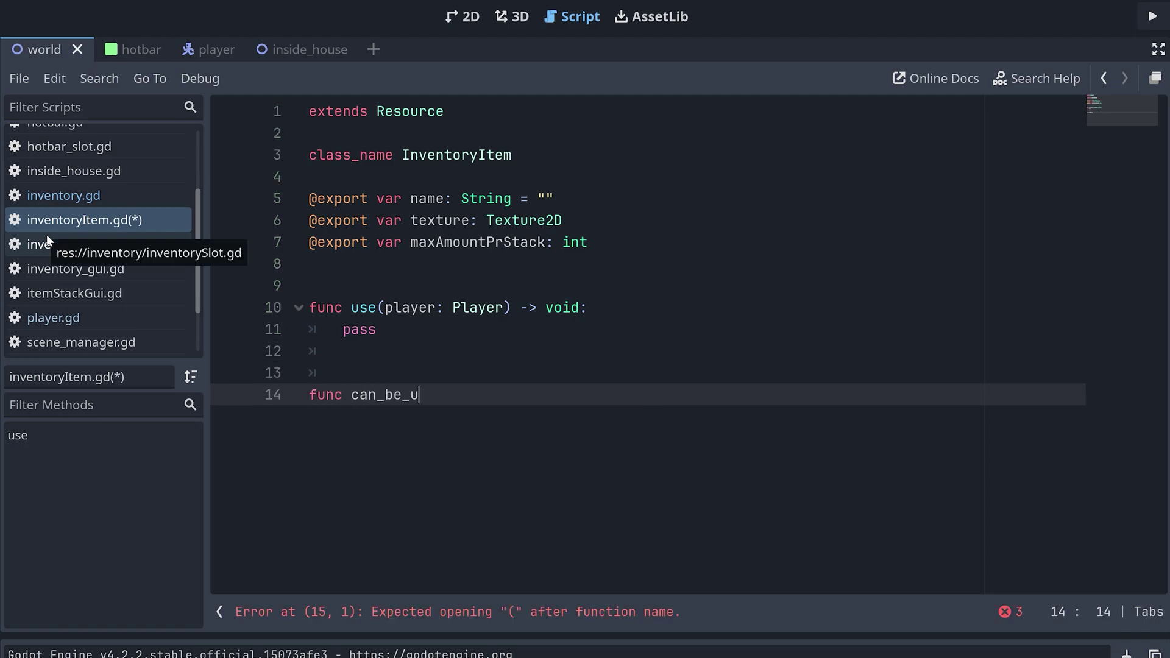
{"action": "type", "text": "sed(player: P"}
{"action": "type", "text": "layer) -> bool:"}
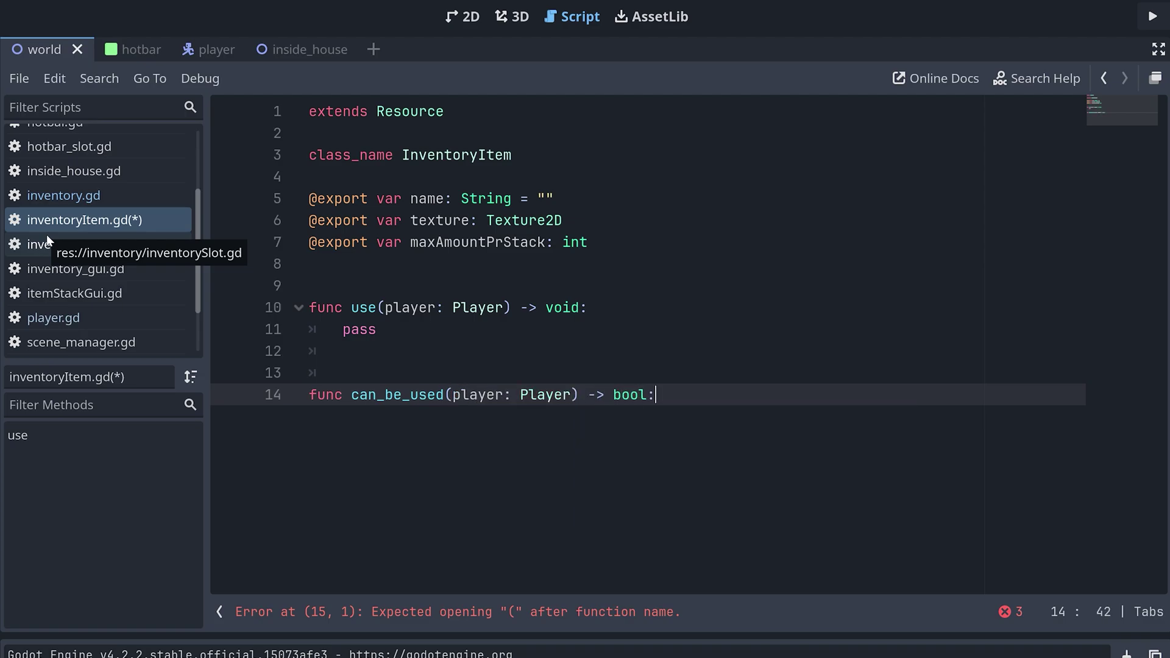
{"action": "key", "text": "Return"}
{"action": "type", "text": "return"}
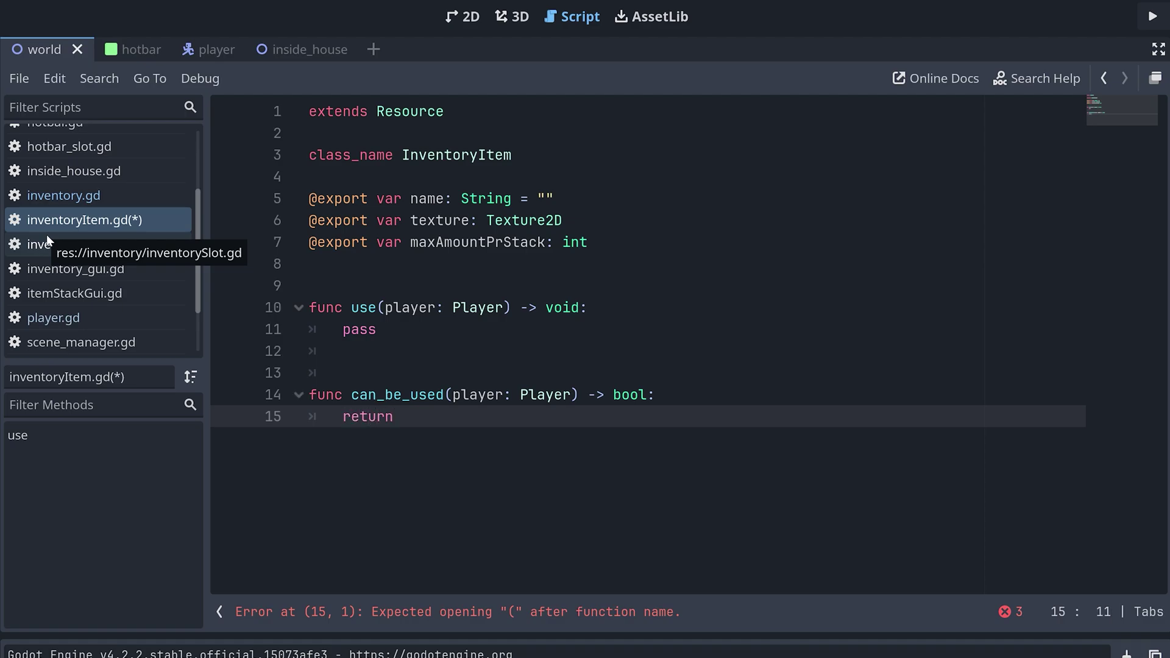
{"action": "key", "text": "ctrl+s"}
{"action": "type", "text": " true"}
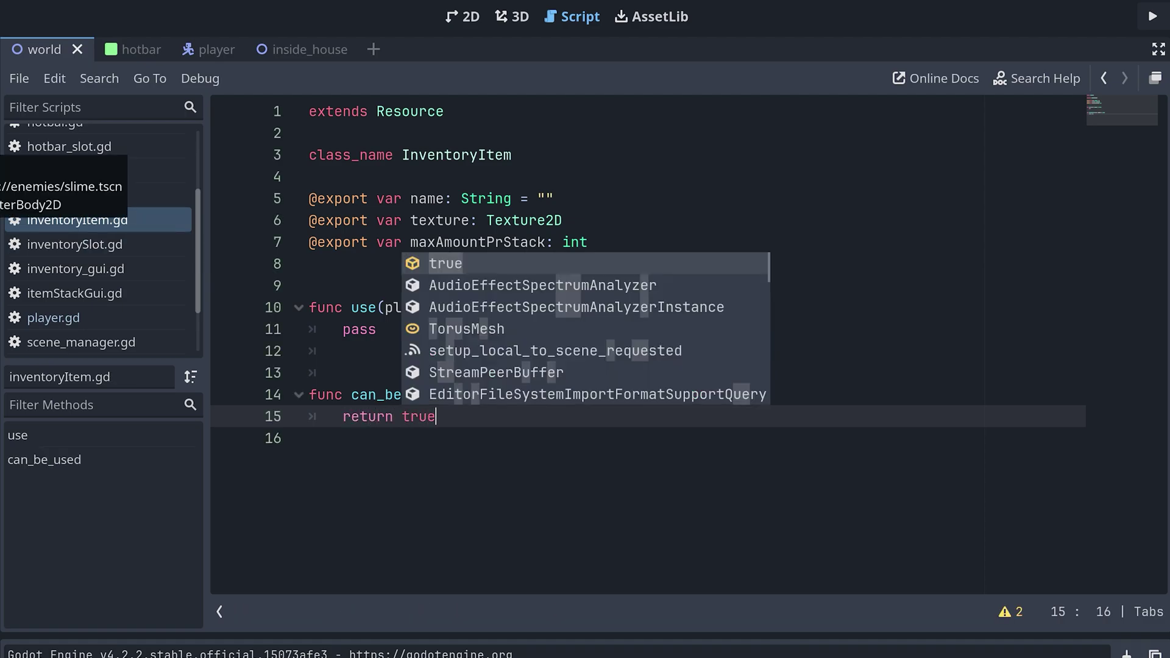
{"action": "key", "text": "ctrl+s"}
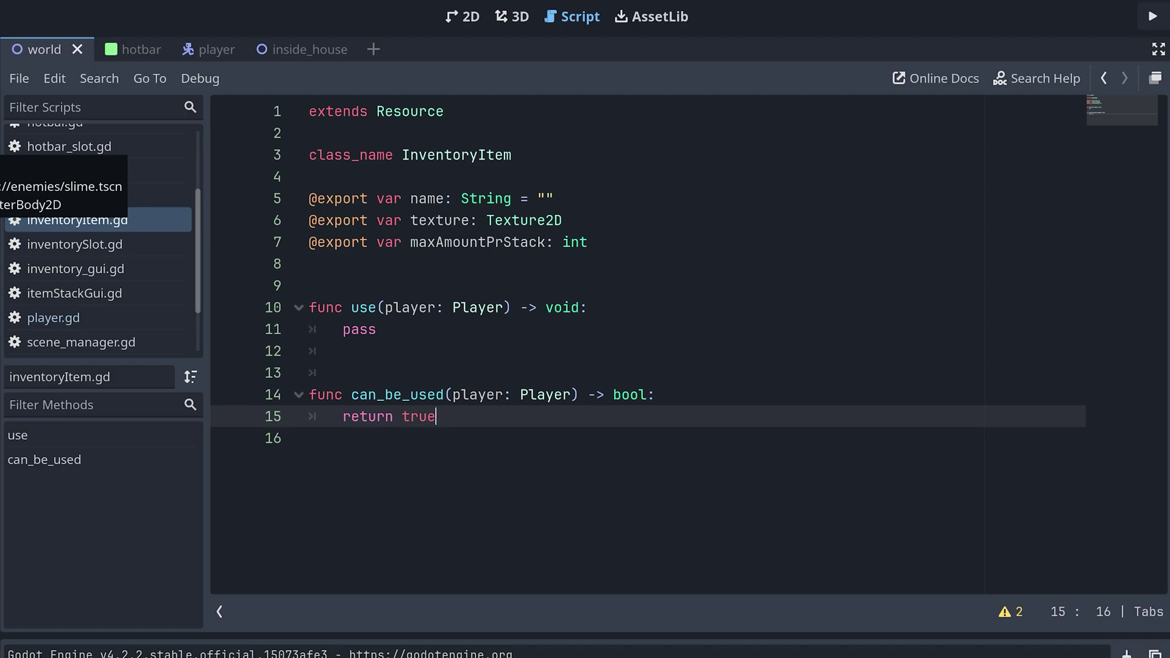
{"action": "scroll", "coordinate": [55, 228], "scroll_direction": "up", "scroll_amount": 2}
Override can_be_used in health_item.gd to return player.currentHealth < player.maxHealth, and save
{"action": "left_click", "coordinate": [53, 155]}
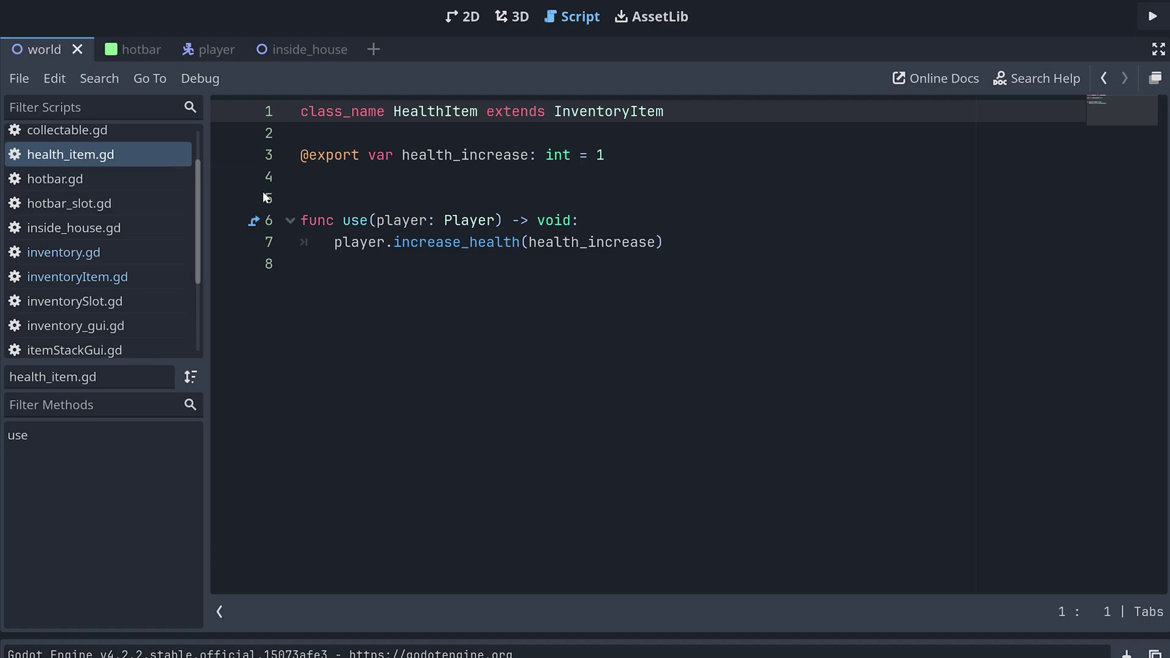
{"action": "left_click", "coordinate": [677, 242]}
{"action": "key", "text": "Return"}
{"action": "key", "text": "Return"}
{"action": "key", "text": "Return"}
{"action": "type", "text": "func ca"}
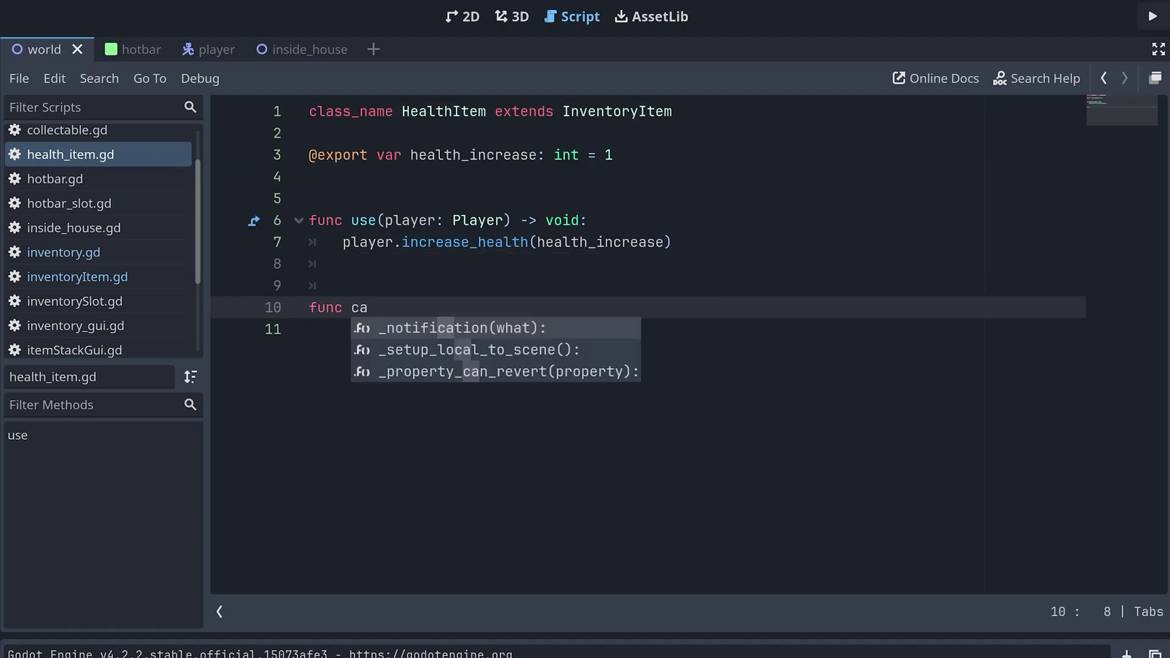
{"action": "type", "text": "n_be"}
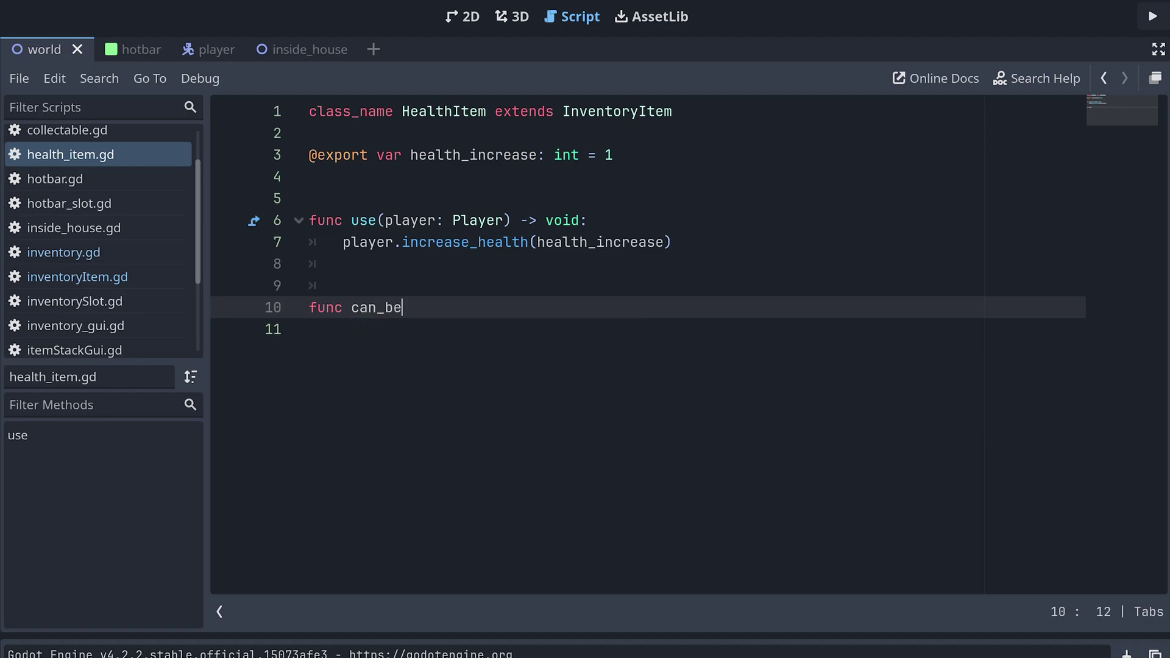
{"action": "type", "text": "_used(play"}
{"action": "type", "text": "er: Player"}
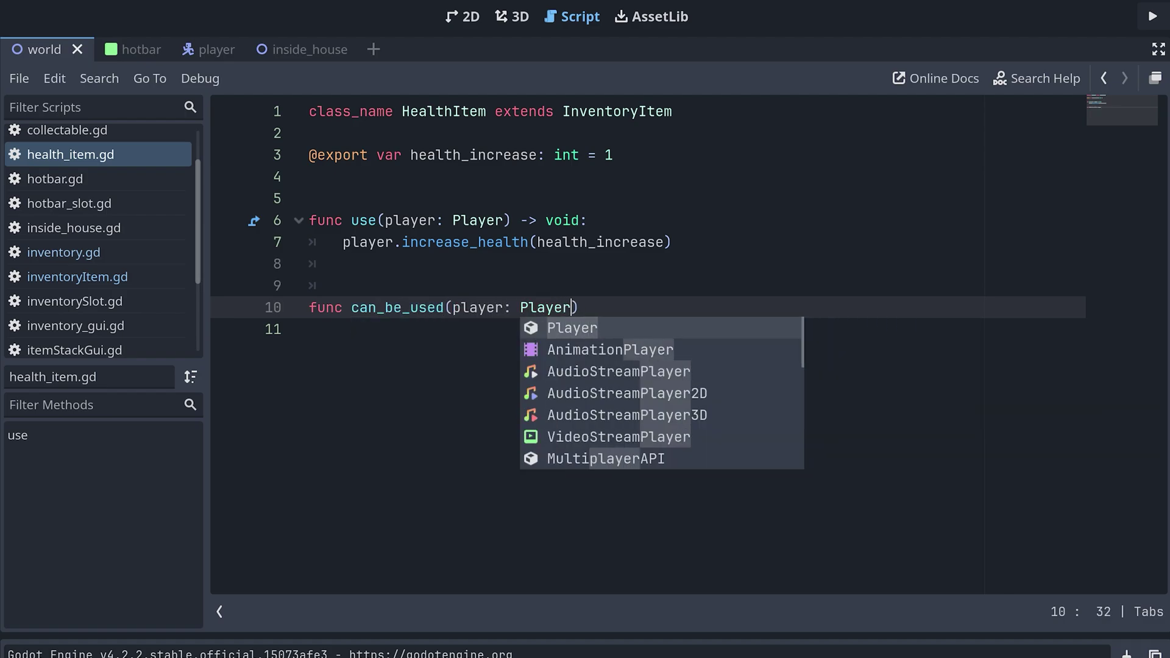
{"action": "type", "text": ")"}
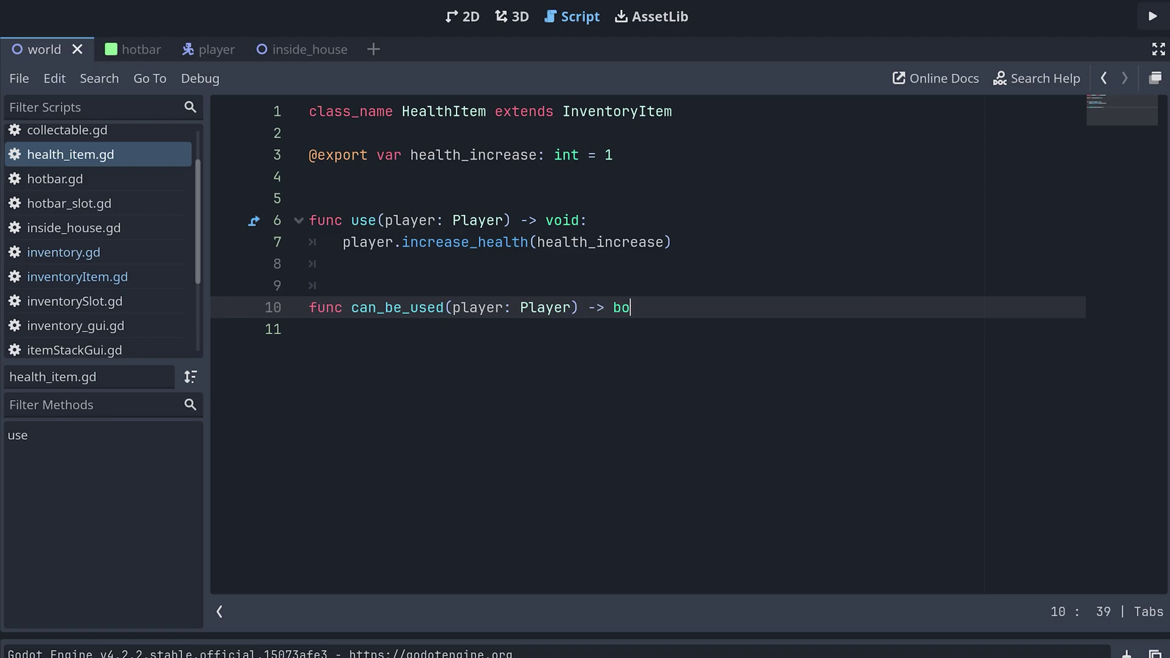
{"action": "key", "text": "Return"}
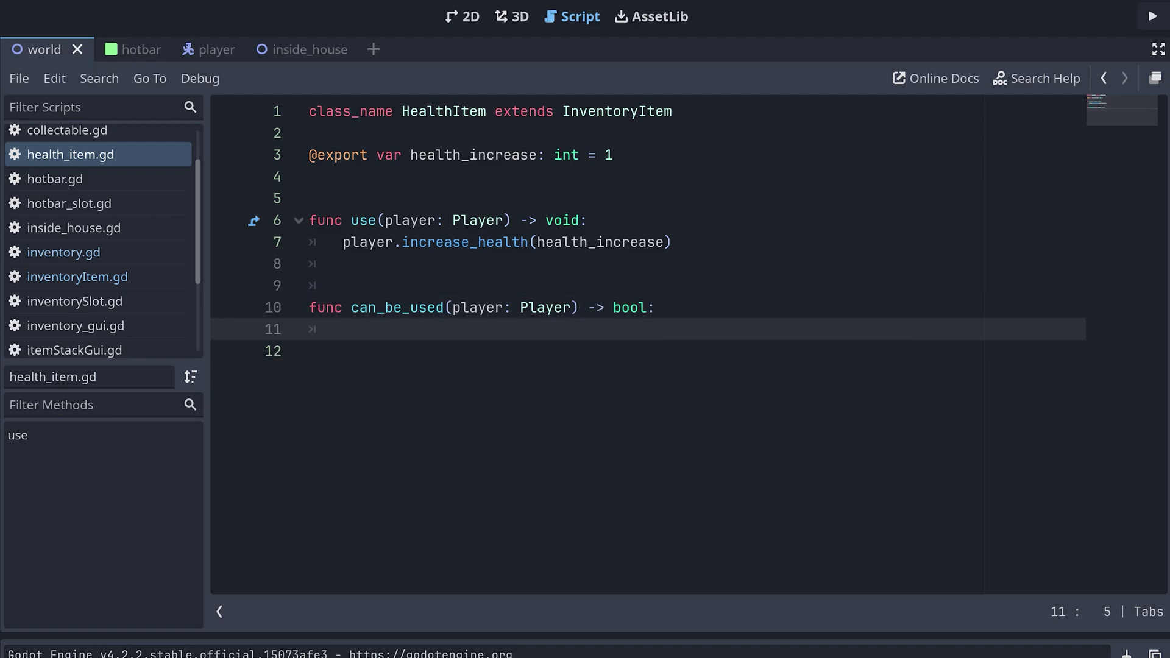
{"action": "type", "text": "n "}
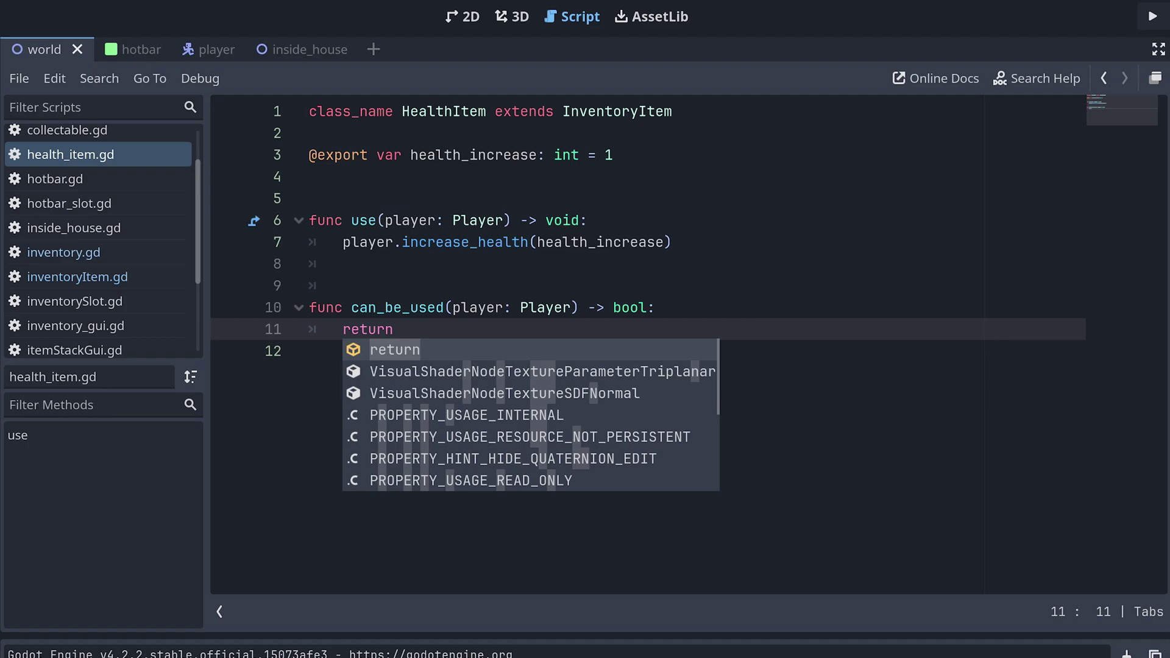
{"action": "type", "text": "player.curr"}
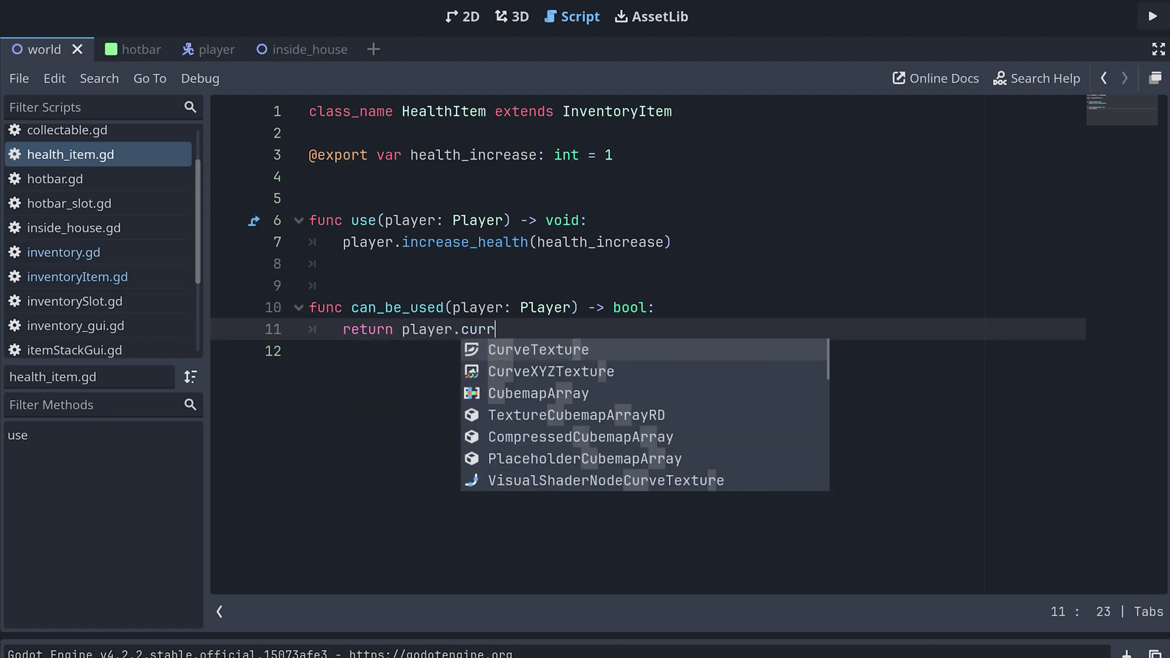
{"action": "type", "text": "ent"}
{"action": "key", "text": "Return"}
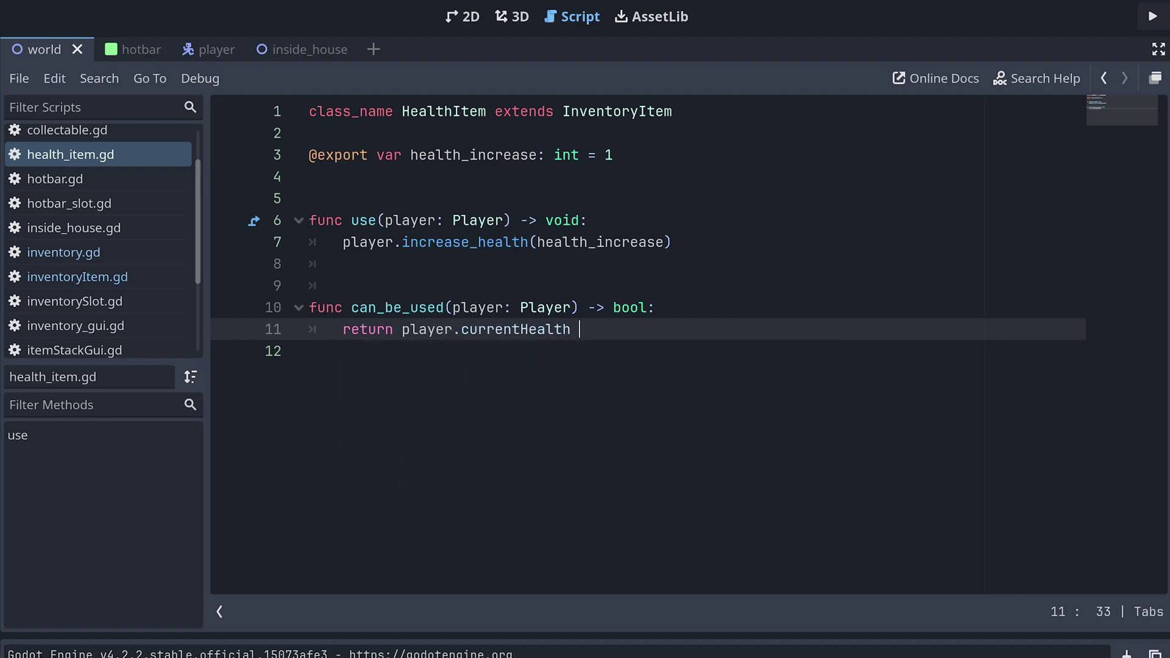
{"action": "type", "text": "player.m"}
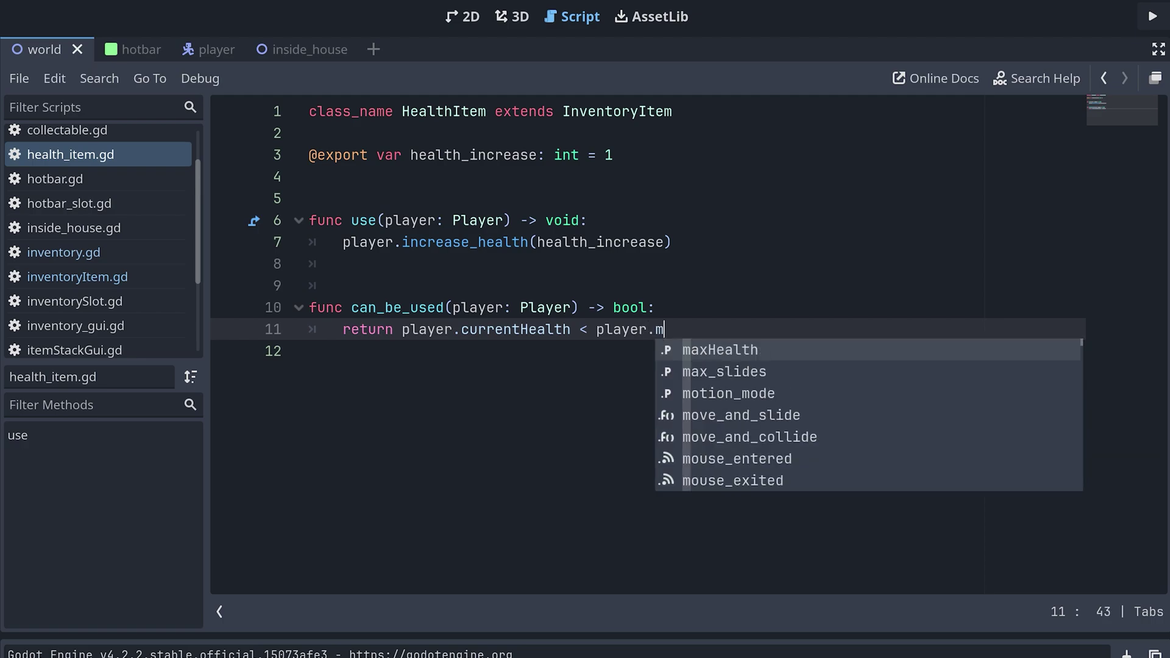
{"action": "type", "text": "a"}
{"action": "key", "text": "Return"}
{"action": "key", "text": "ctrl+s"}
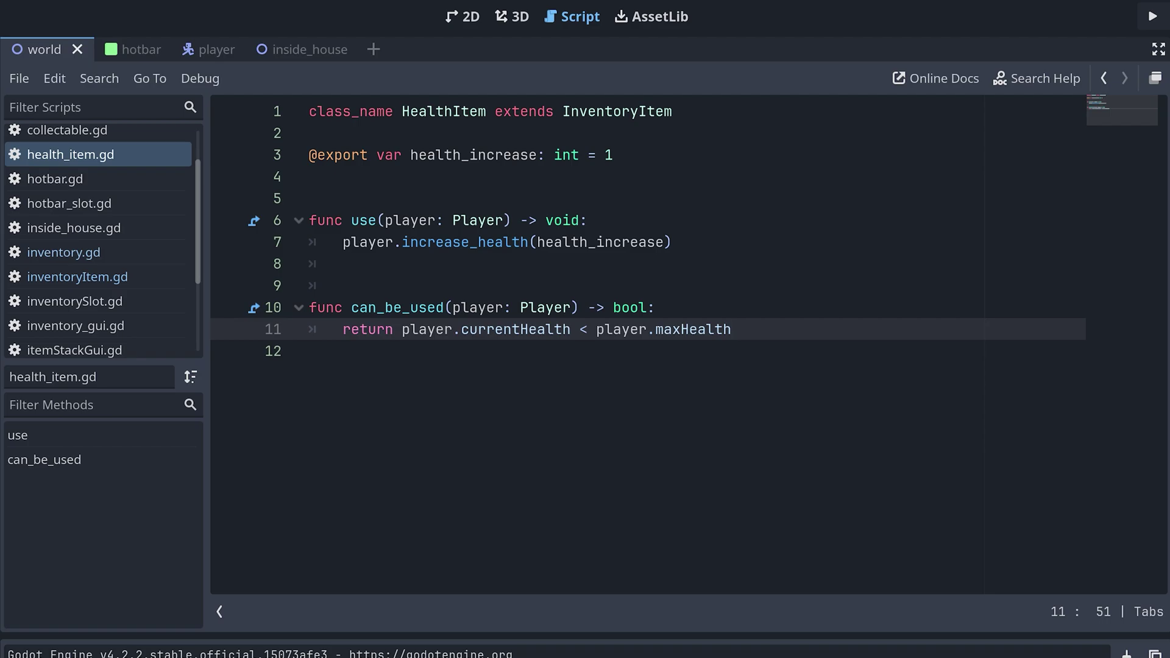
Add 'var index_of_last_used_item: int = -1' below the slots declaration in inventory.gd
{"action": "left_click", "coordinate": [33, 259]}
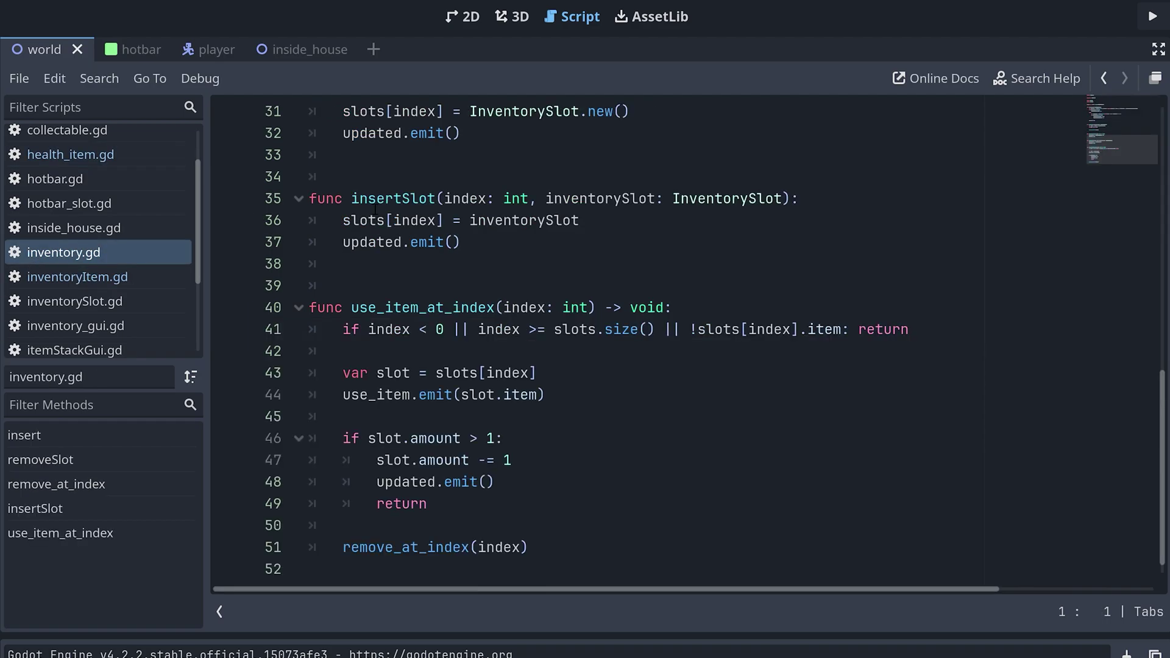
{"action": "scroll", "coordinate": [376, 210], "scroll_direction": "up", "scroll_amount": 10}
{"action": "left_click", "coordinate": [644, 264]}
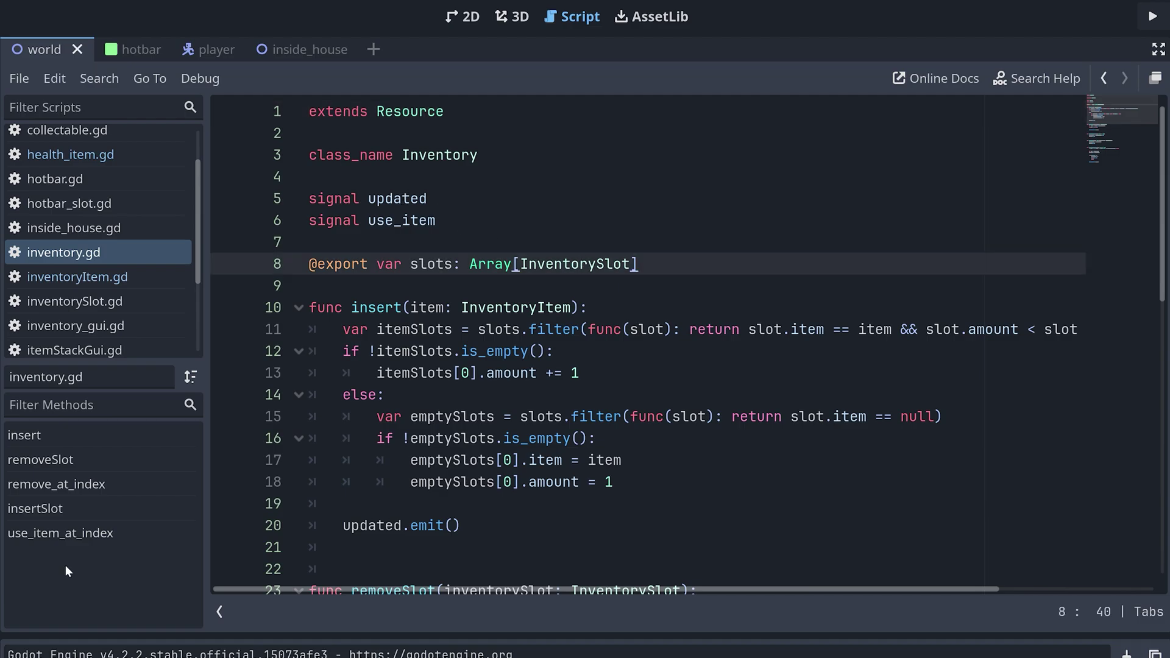
{"action": "key", "text": "Return"}
{"action": "type", "text": "var index_of"}
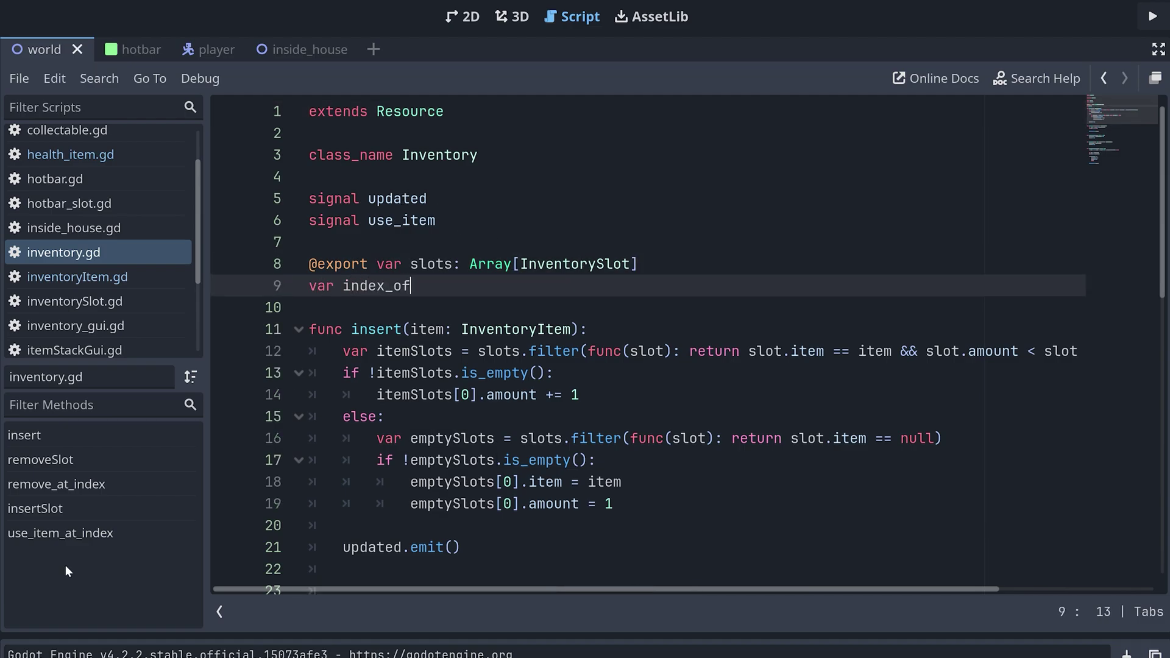
{"action": "type", "text": "_las"}
{"action": "type", "text": "t_used_item: int "}
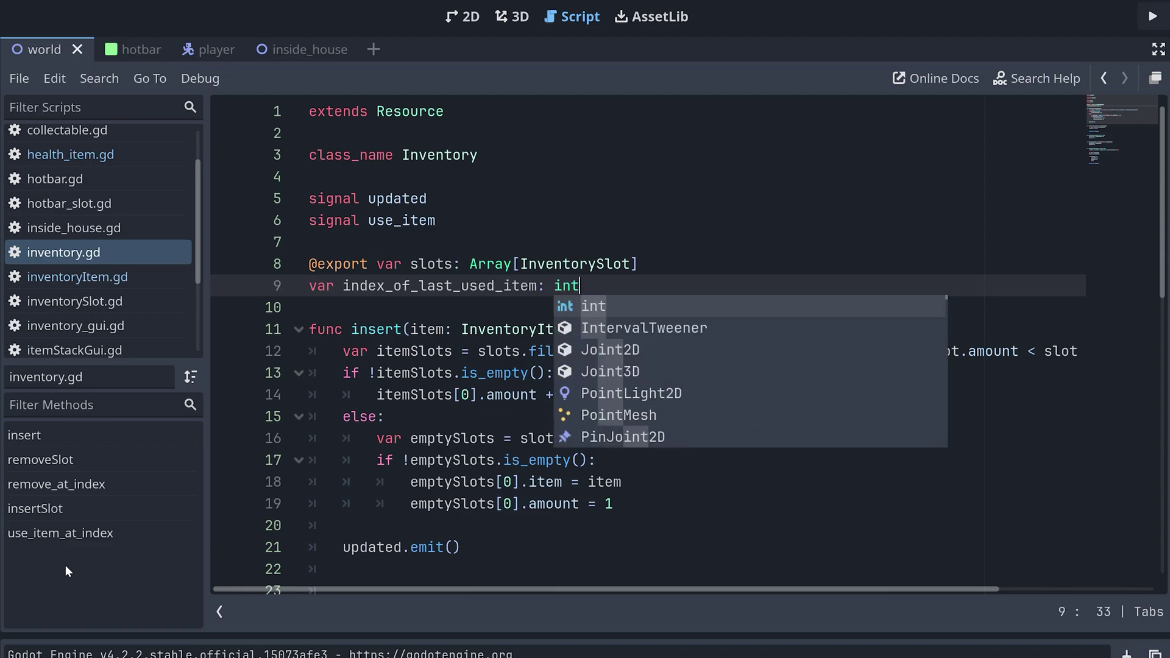
{"action": "type", "text": "= -1"}
{"action": "key", "text": "Return"}
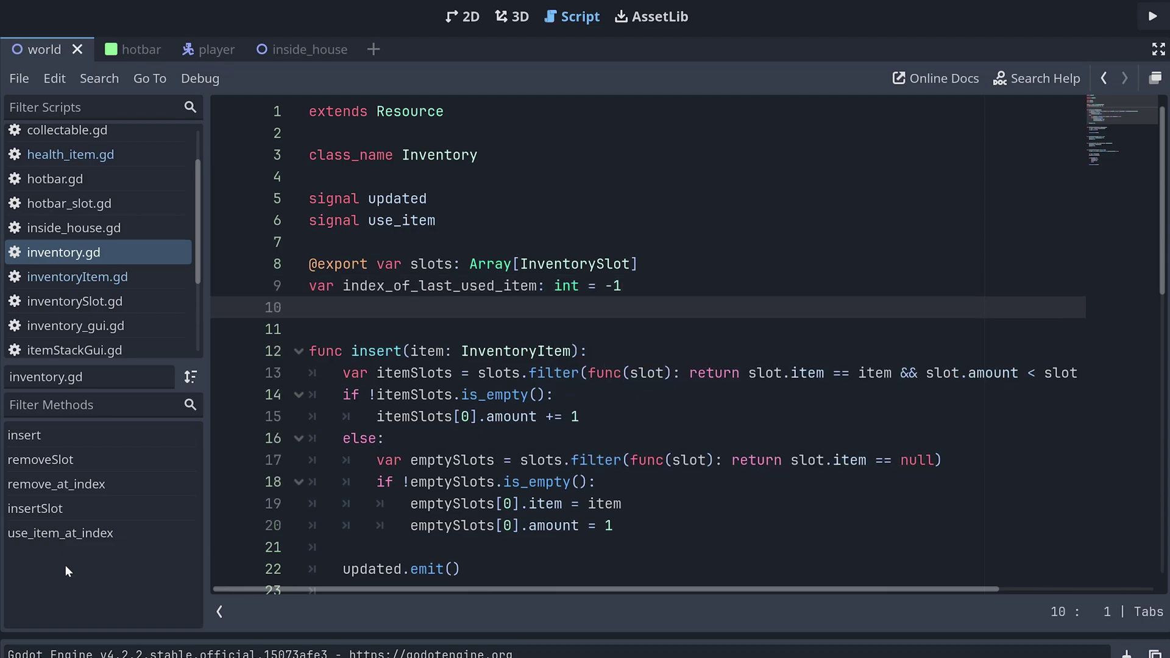
{"action": "scroll", "coordinate": [404, 464], "scroll_direction": "down", "scroll_amount": 8}
{"action": "scroll", "coordinate": [403, 463], "scroll_direction": "down", "scroll_amount": 1}
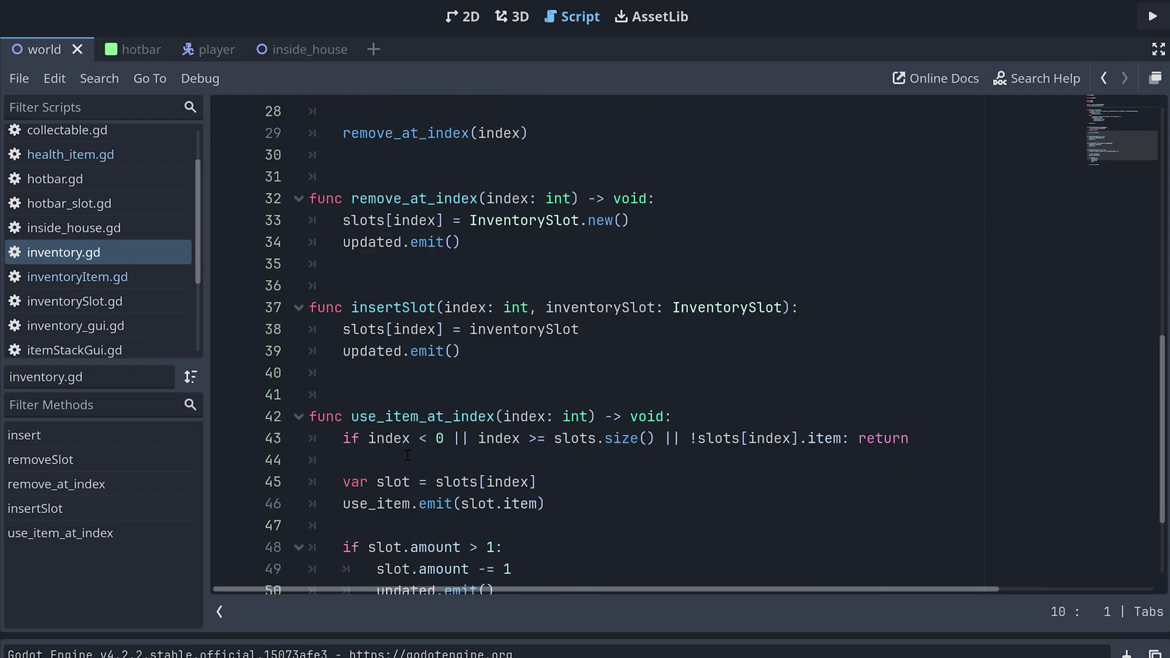
{"action": "scroll", "coordinate": [403, 464], "scroll_direction": "down", "scroll_amount": 2}
Create remove_last_used_item(), moving the decrement/remove code to use index_of_last_used_item
{"action": "left_click", "coordinate": [549, 373]}
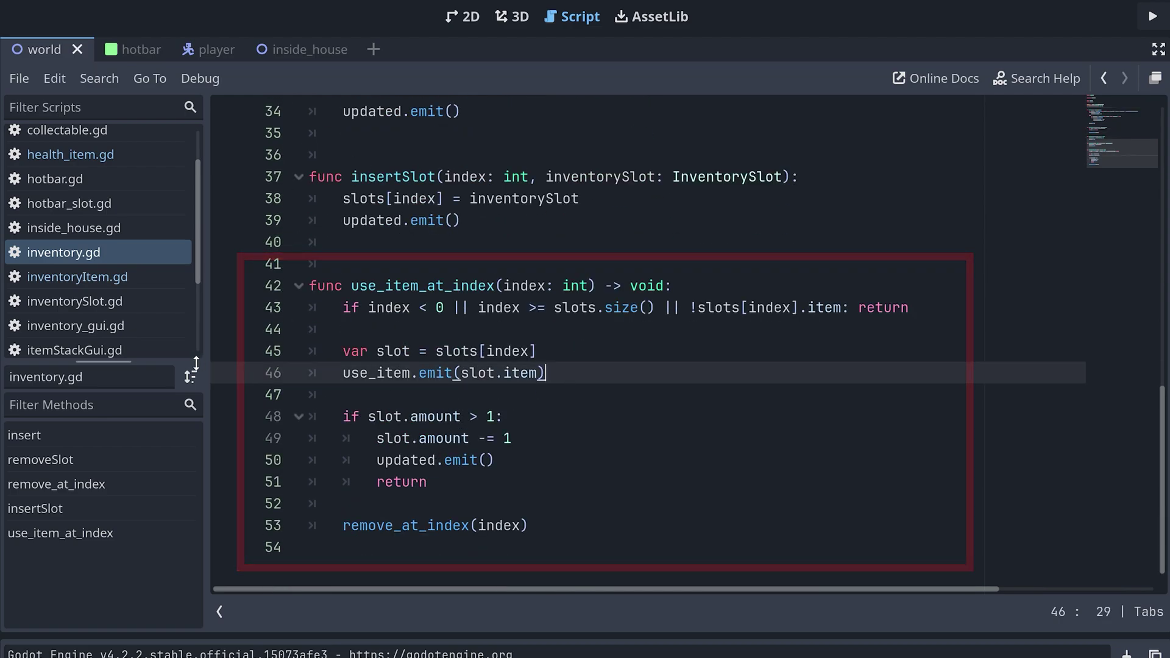
{"action": "key", "text": "Return"}
{"action": "key", "text": "Return"}
{"action": "key", "text": "Return"}
{"action": "type", "text": "func "}
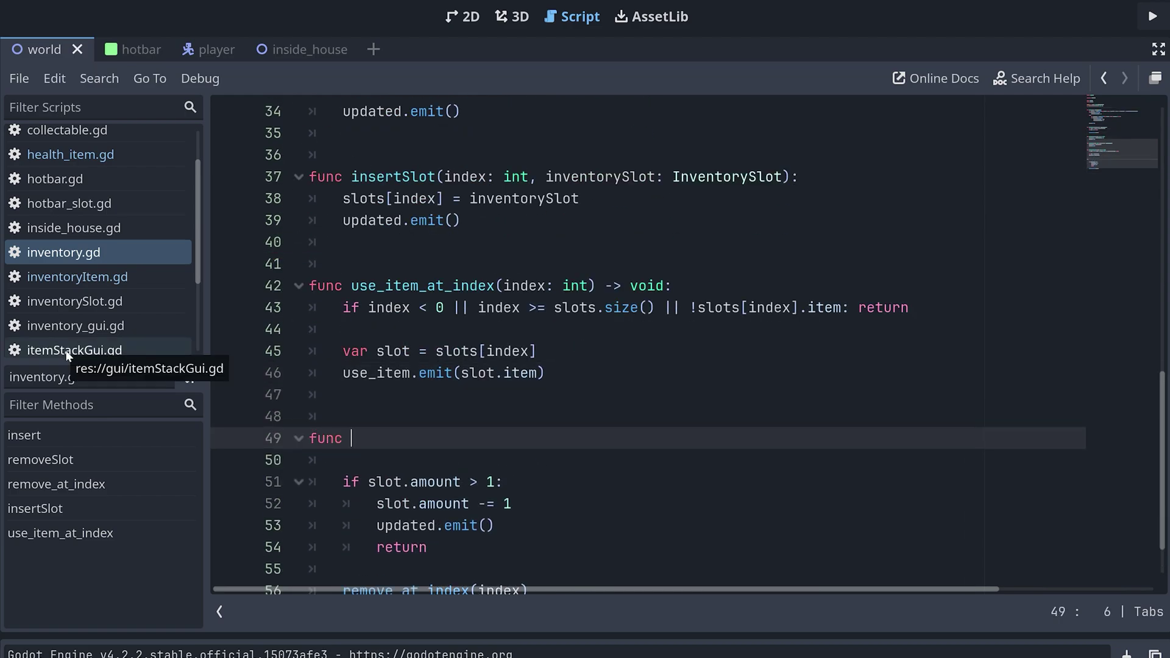
{"action": "type", "text": "remove_last_used_item() -> void:"}
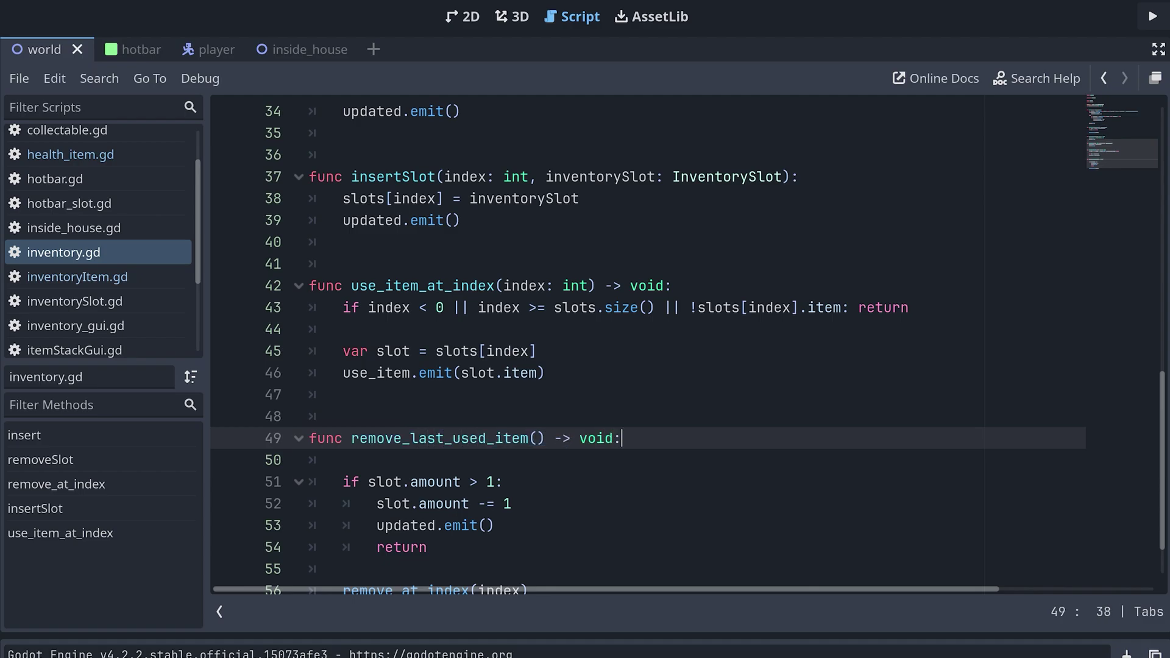
{"action": "key", "text": "Return"}
{"action": "type", "text": "if last"}
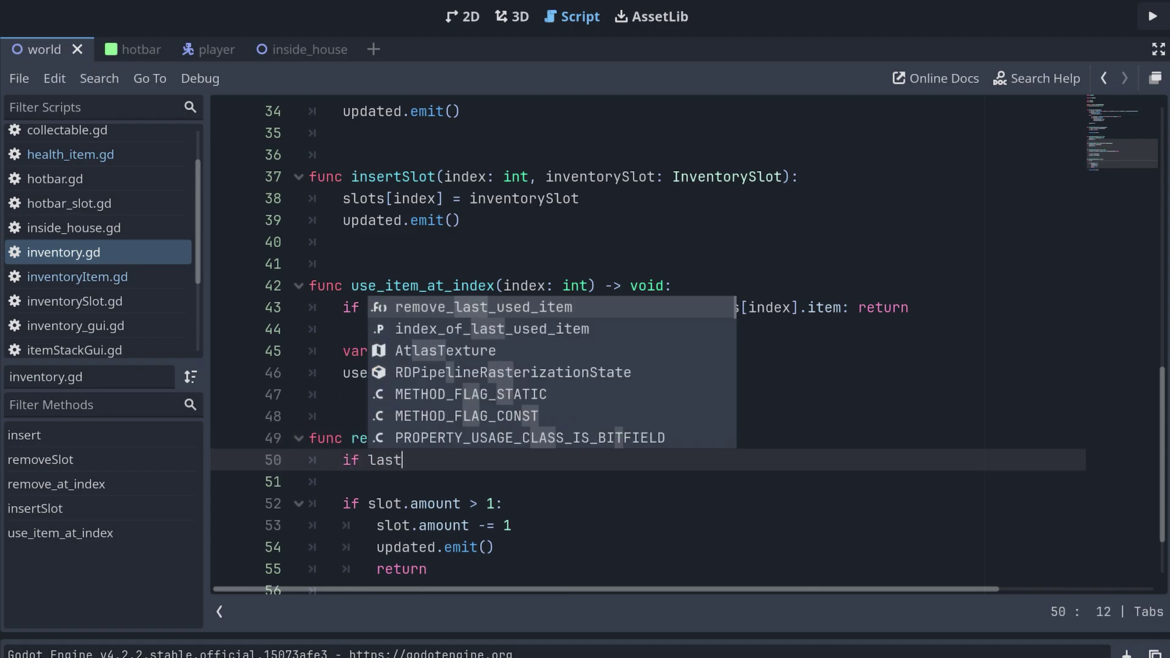
{"action": "key", "text": "Down"}
{"action": "key", "text": "Return"}
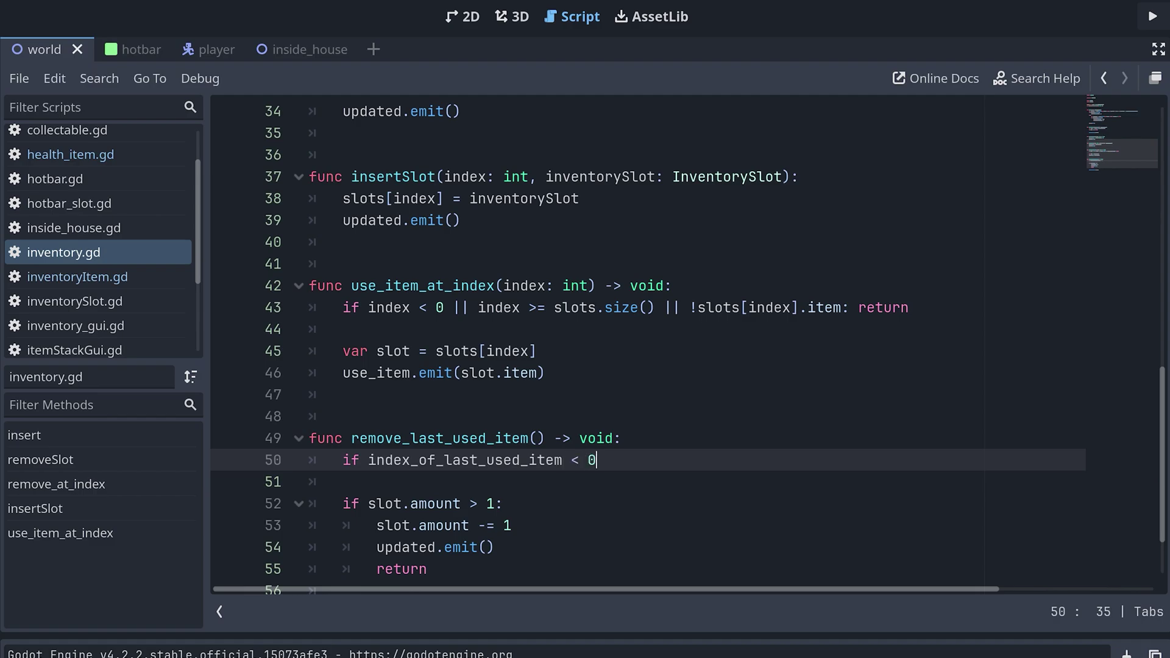
{"action": "type", "text": ": return"}
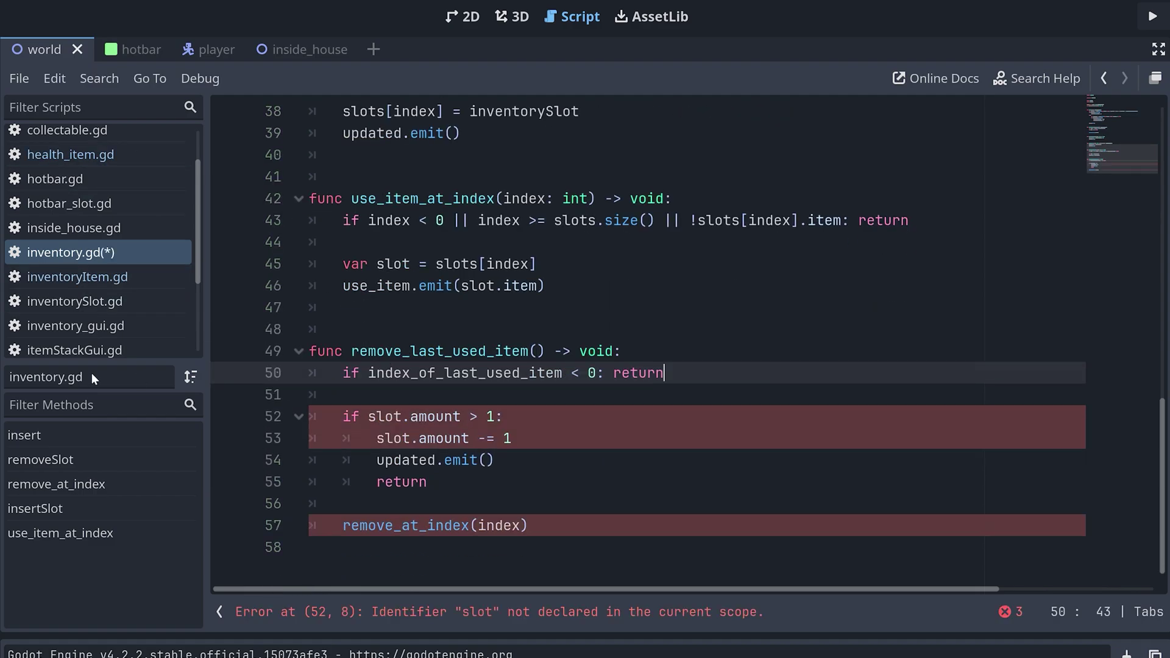
{"action": "key", "text": "Return"}
{"action": "type", "text": "ot = "}
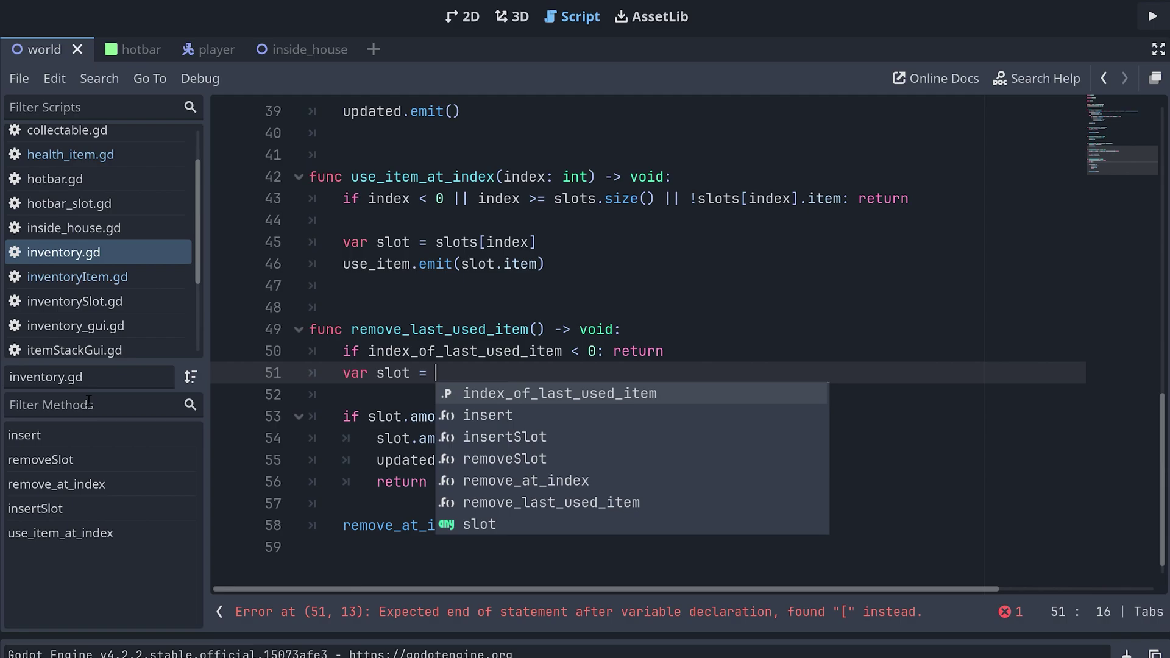
{"action": "type", "text": "slots[index_of_las"}
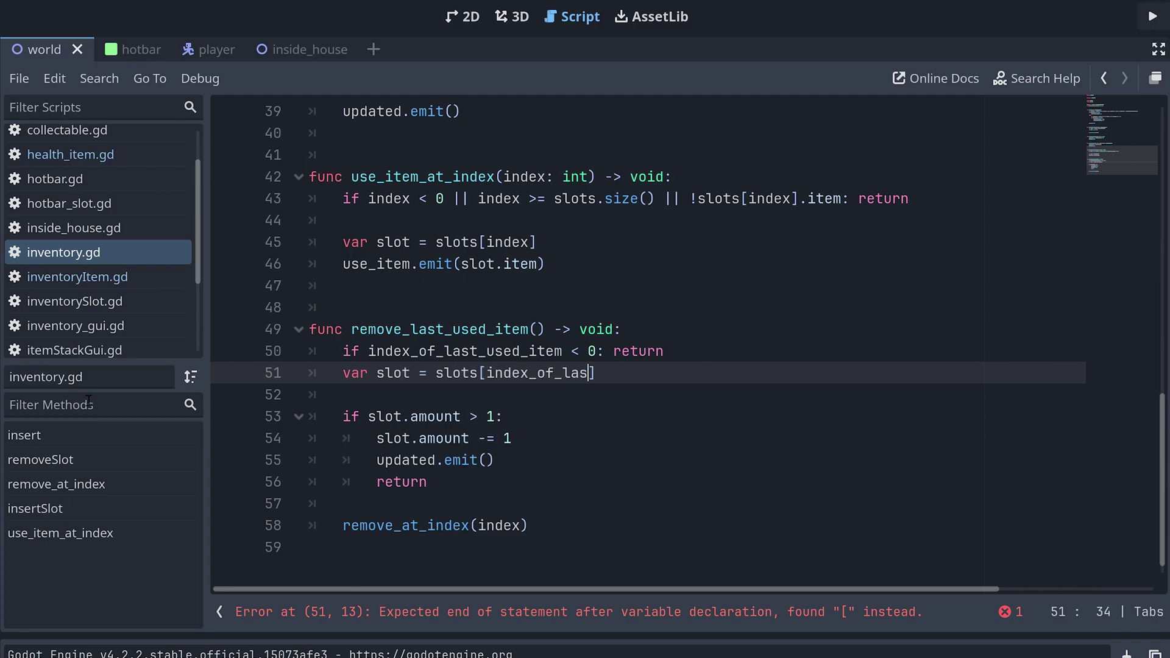
{"action": "type", "text": "t_used_item"}
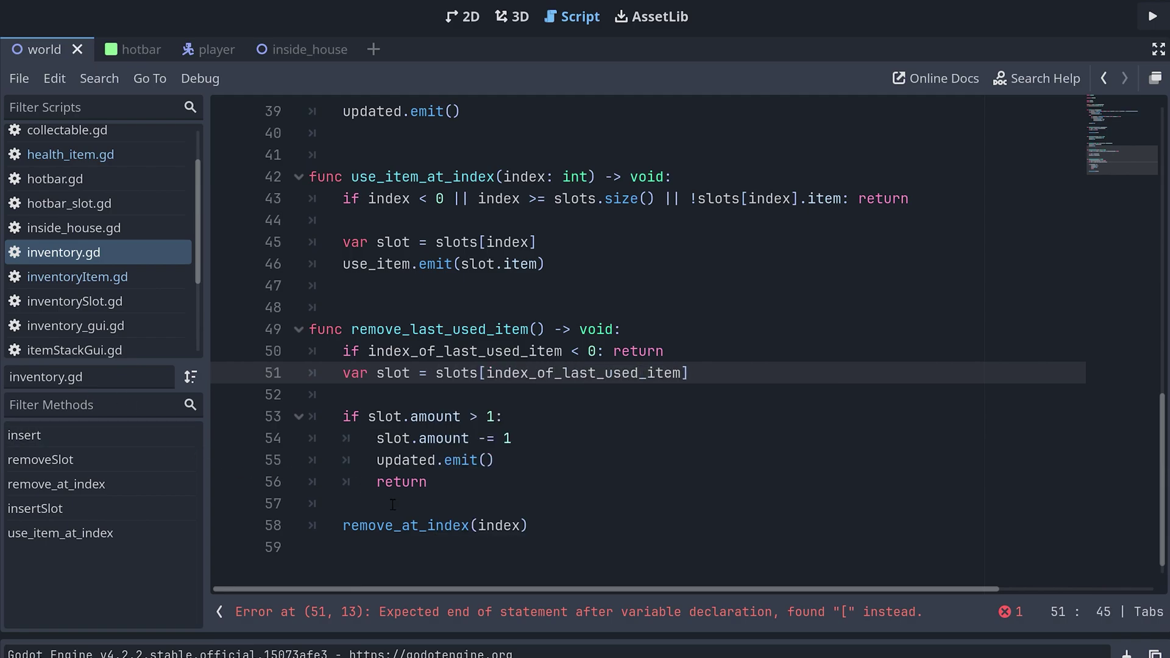
{"action": "double_click", "coordinate": [500, 525]}
{"action": "type", "text": "index_of_last"}
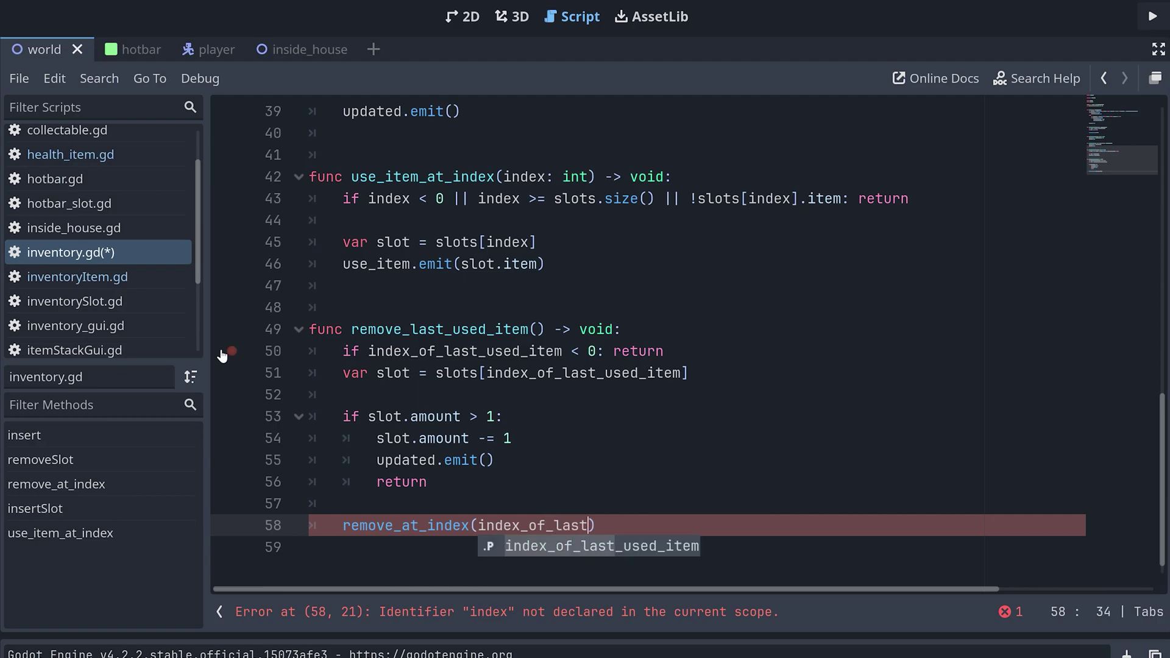
{"action": "type", "text": "_used_item"}
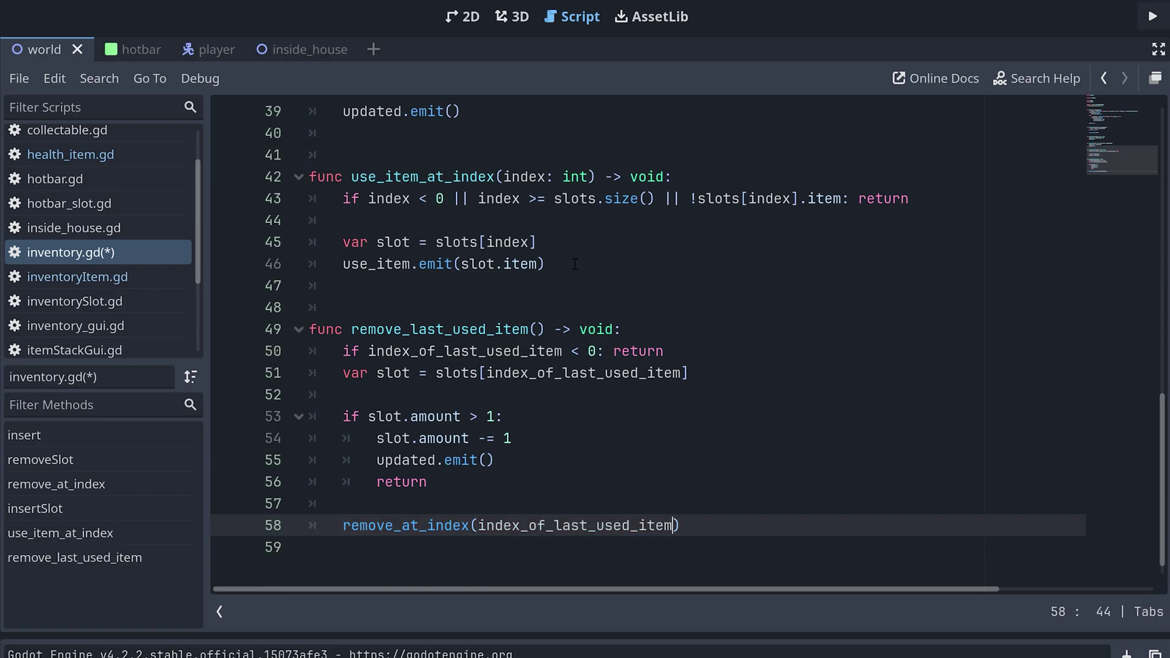
Insert 'index_of_last_used_item = index' below the slot lookup and save inventory.gd
{"action": "left_click", "coordinate": [563, 241]}
{"action": "key", "text": "Return"}
{"action": "type", "text": "i"}
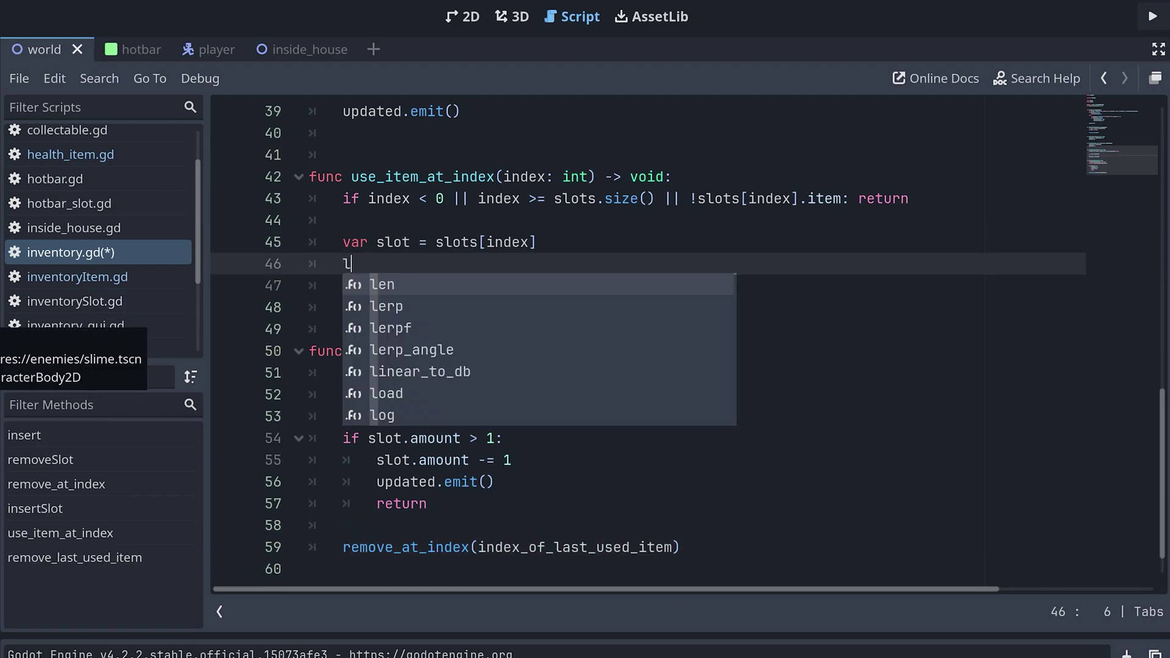
{"action": "key", "text": "Escape"}
{"action": "type", "text": "ndex_of"}
{"action": "key", "text": "Return"}
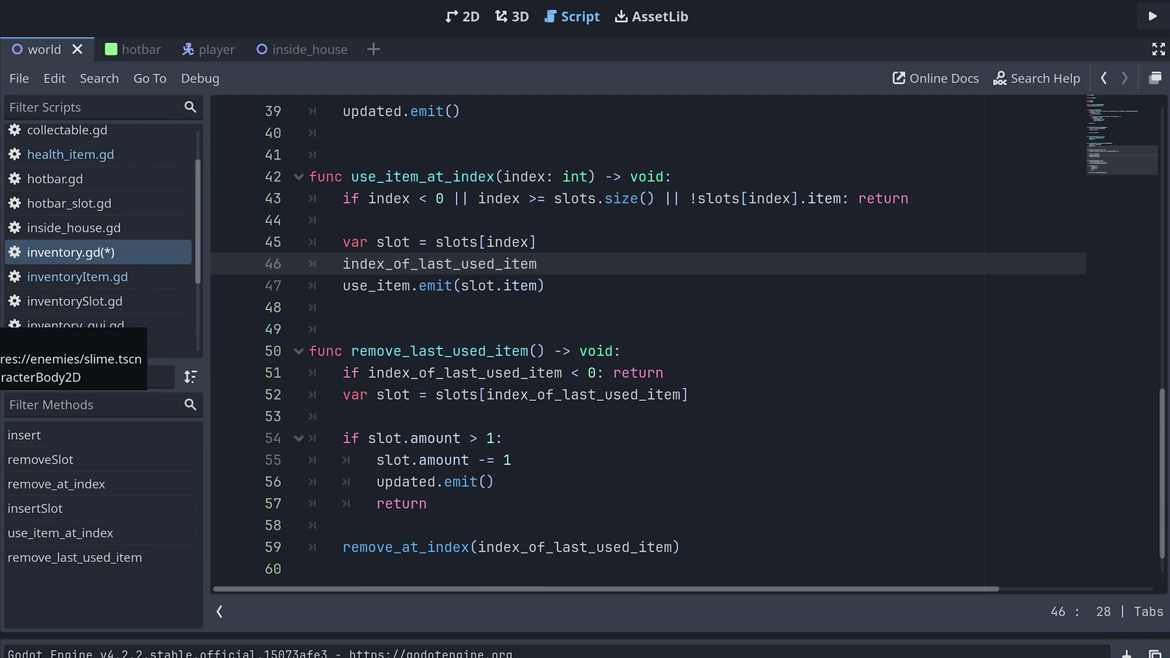
{"action": "type", "text": " = index"}
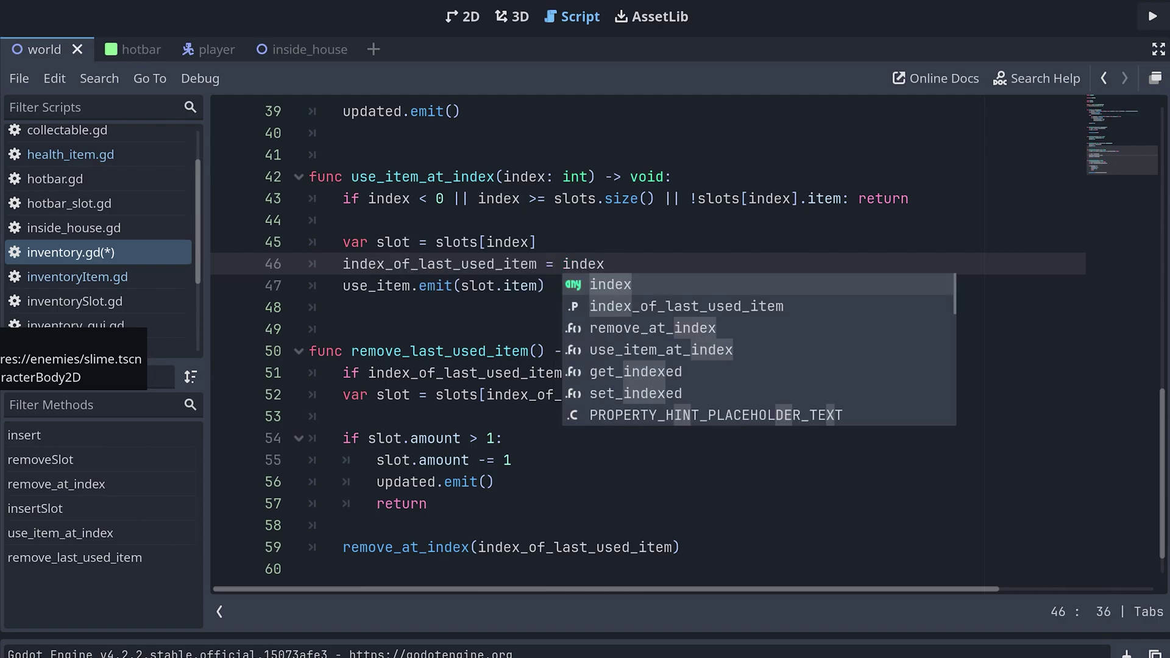
{"action": "key", "text": "ctrl+s"}
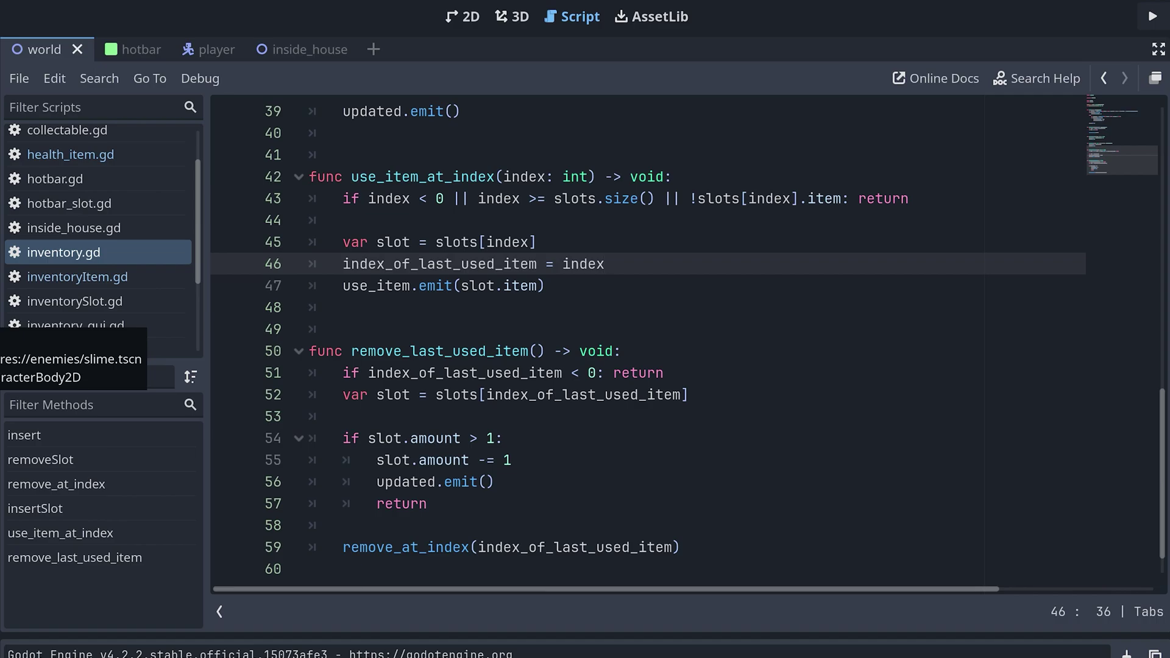
{"action": "scroll", "coordinate": [124, 255], "scroll_direction": "down", "scroll_amount": 3}
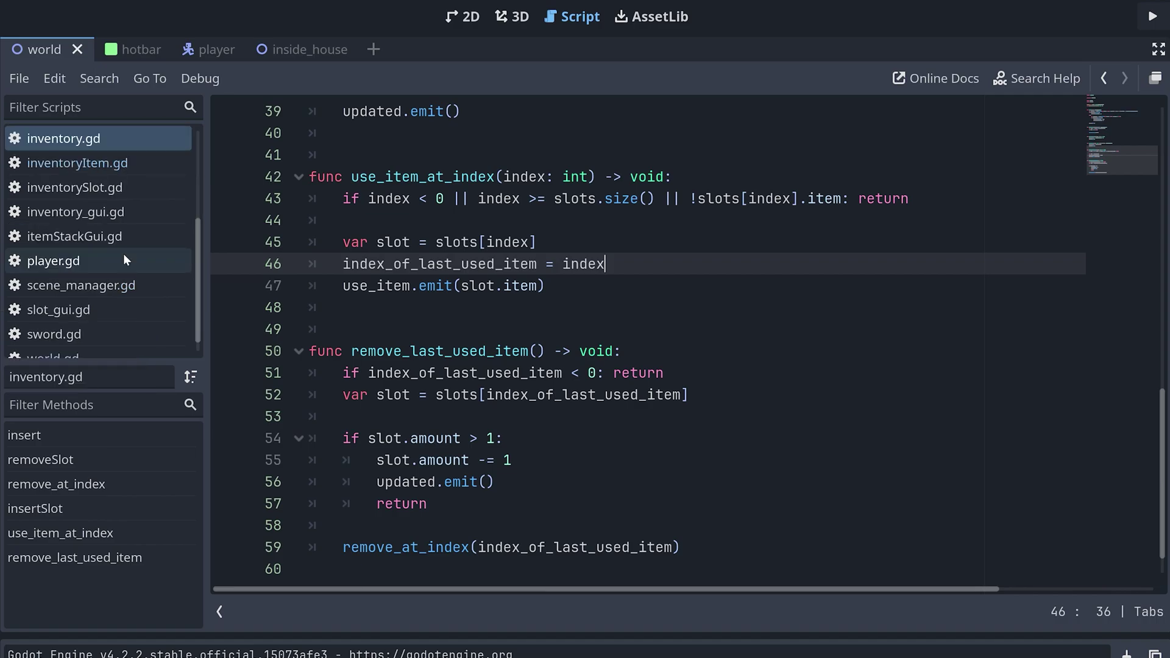
In player.gd's use_item, add 'if not item.can_be_used(self): return' at the top
{"action": "left_click", "coordinate": [123, 256]}
{"action": "scroll", "coordinate": [377, 334], "scroll_direction": "down", "scroll_amount": 4}
{"action": "scroll", "coordinate": [377, 334], "scroll_direction": "down", "scroll_amount": 10}
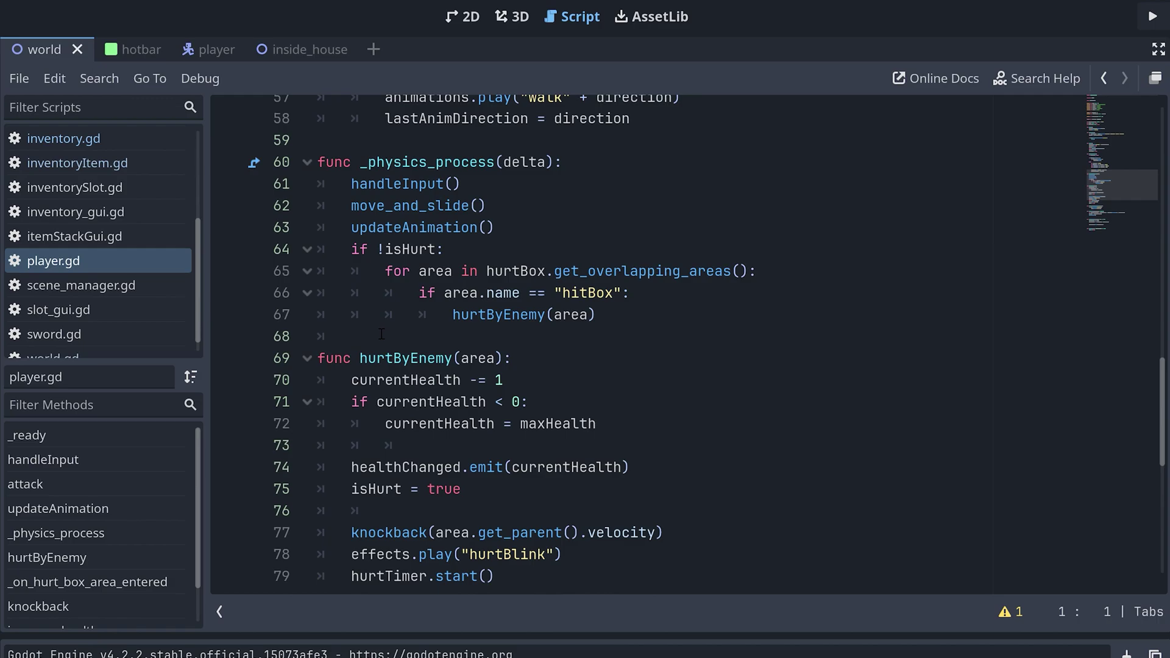
{"action": "scroll", "coordinate": [377, 334], "scroll_direction": "down", "scroll_amount": 9}
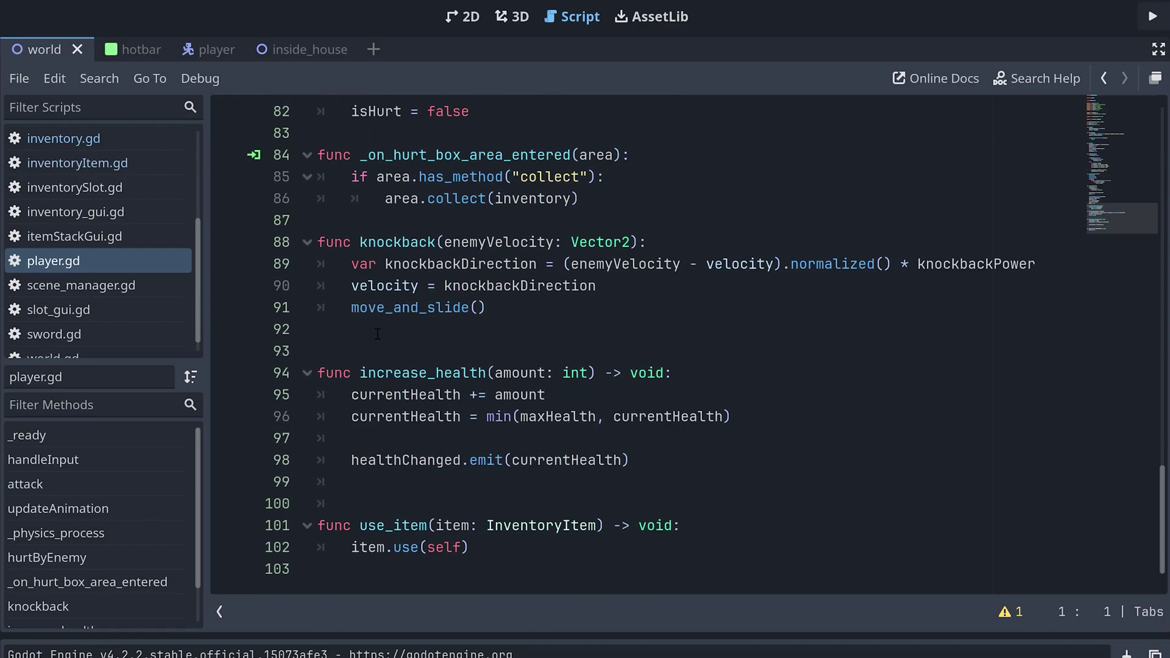
{"action": "left_click", "coordinate": [687, 526]}
{"action": "key", "text": "Return"}
{"action": "type", "text": "if "}
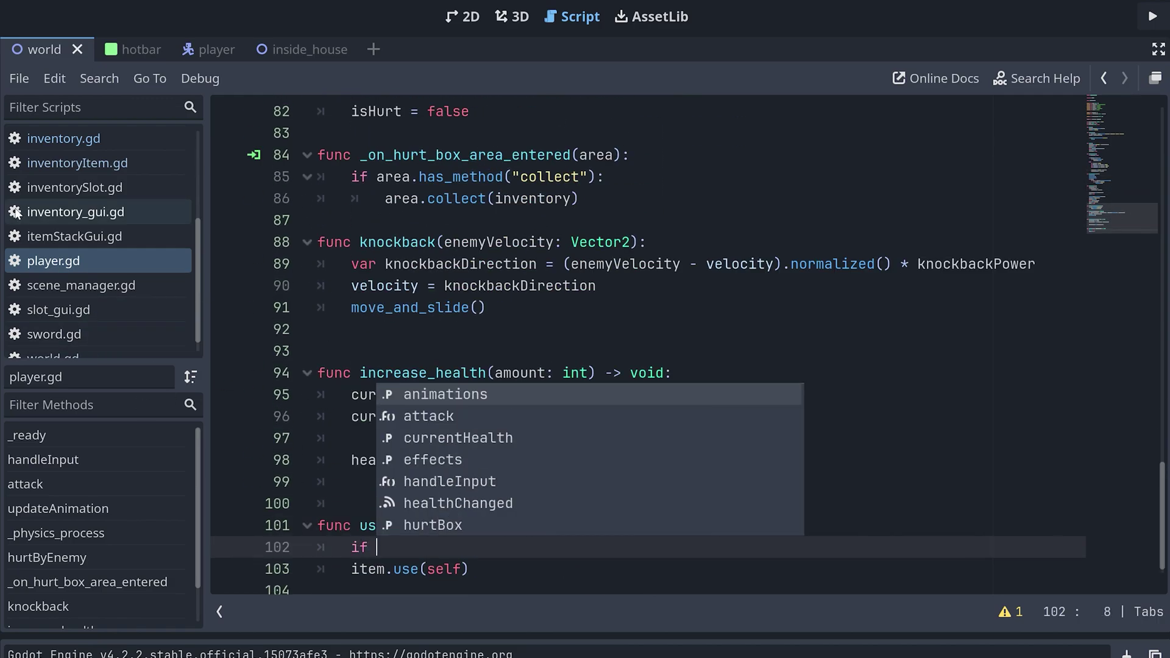
{"action": "type", "text": "item.ca"}
{"action": "key", "text": "Return"}
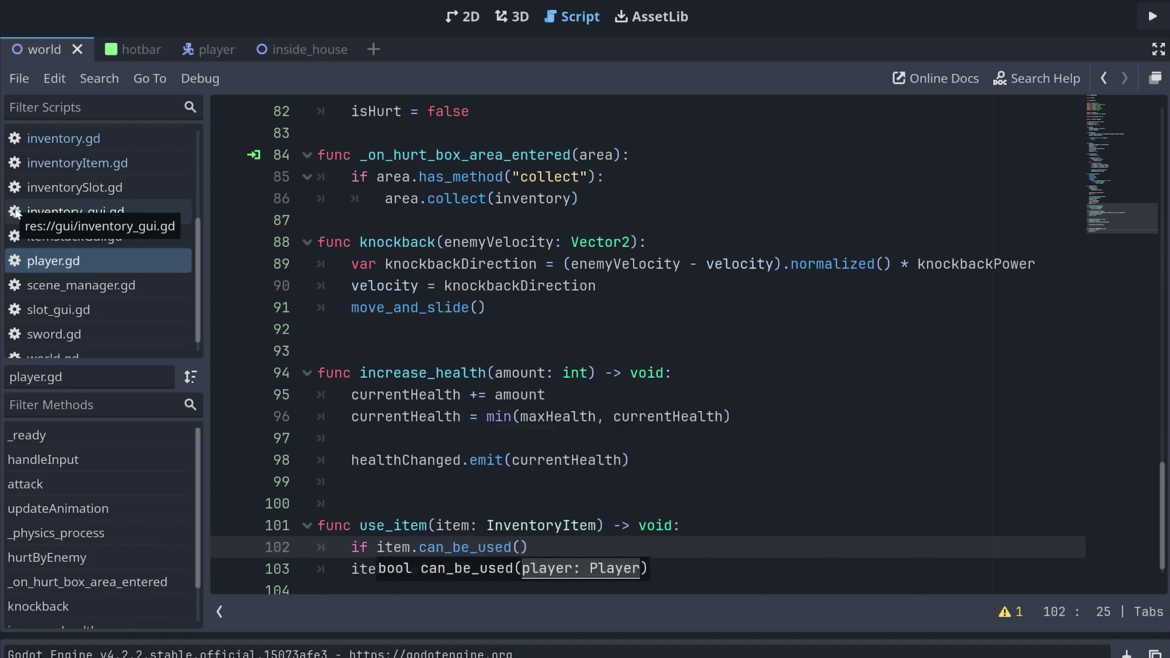
{"action": "type", "text": "self"}
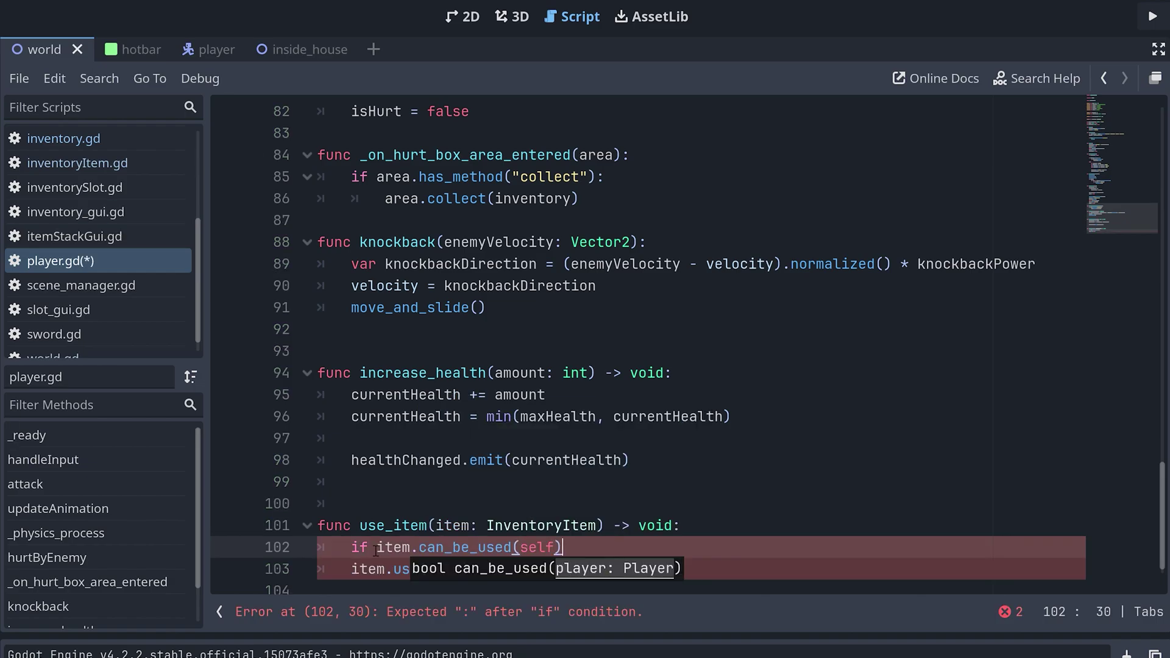
Add 'inventory.remove_last_used_item()' after item.use(self) and save player.gd
{"action": "left_click", "coordinate": [376, 547]}
{"action": "type", "text": "not"}
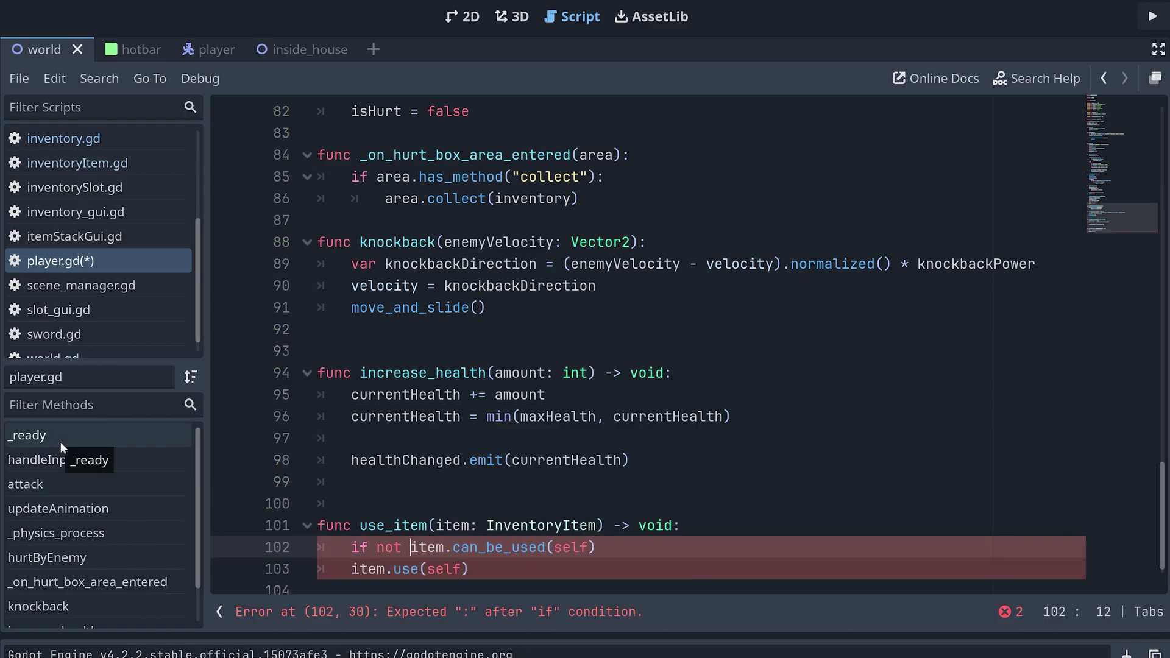
{"action": "key", "text": "End"}
{"action": "type", "text": ": ret"}
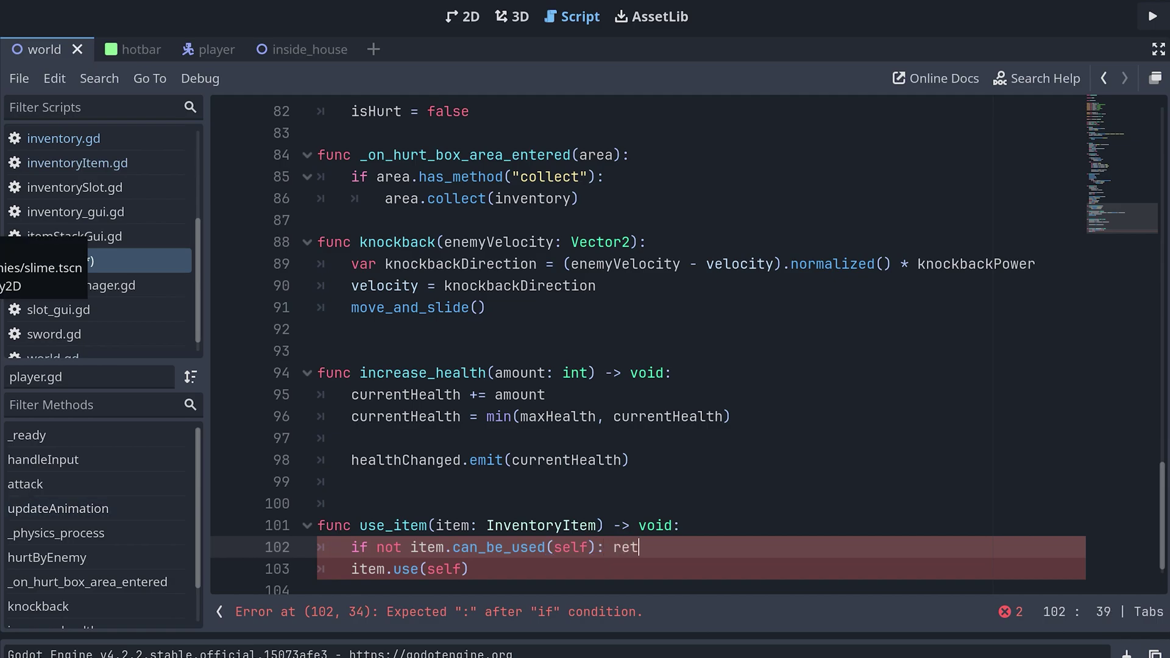
{"action": "type", "text": "urn"}
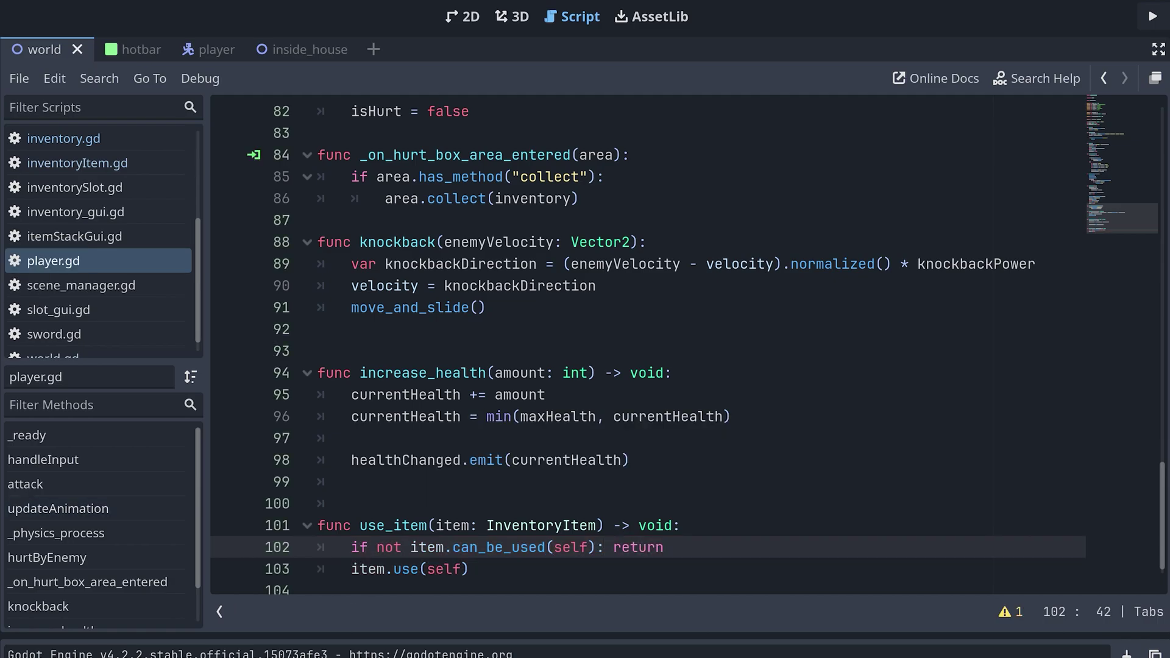
{"action": "key", "text": "Down"}
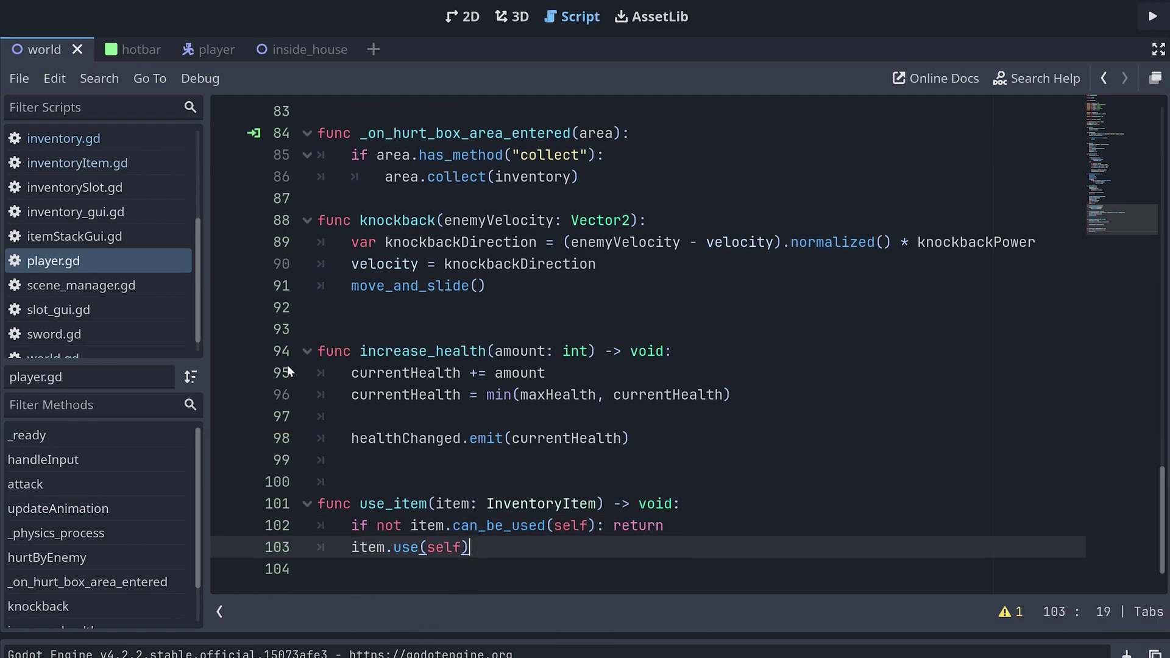
{"action": "key", "text": "Return"}
{"action": "type", "text": "n"}
{"action": "key", "text": "BackSpace"}
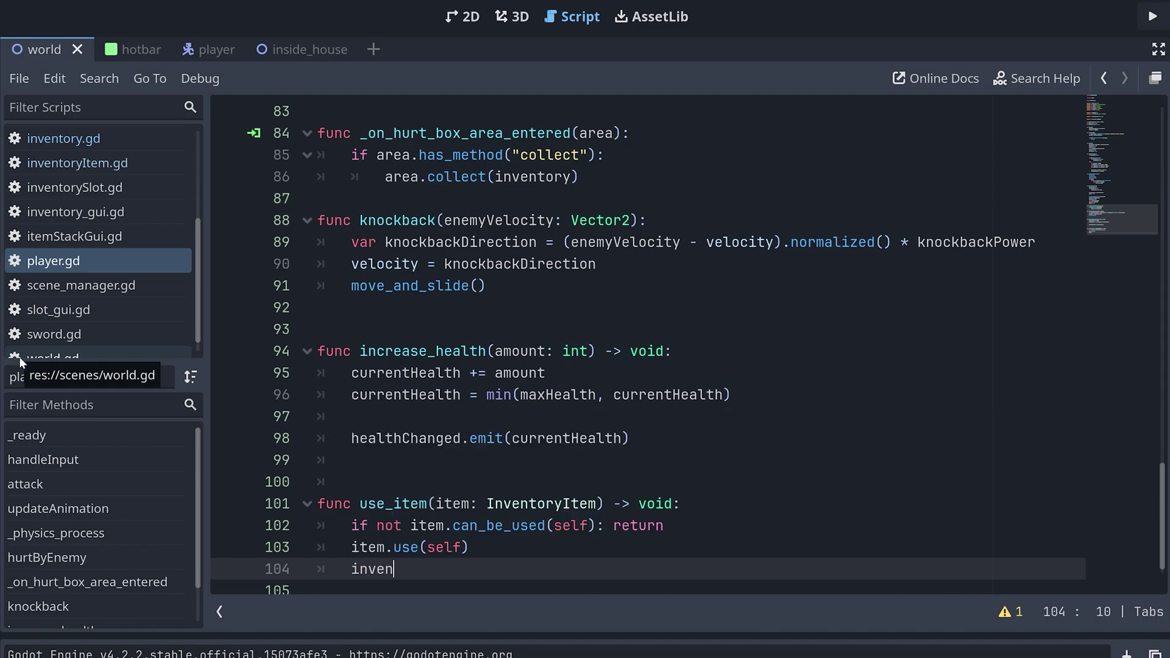
{"action": "type", "text": "tory.remove"}
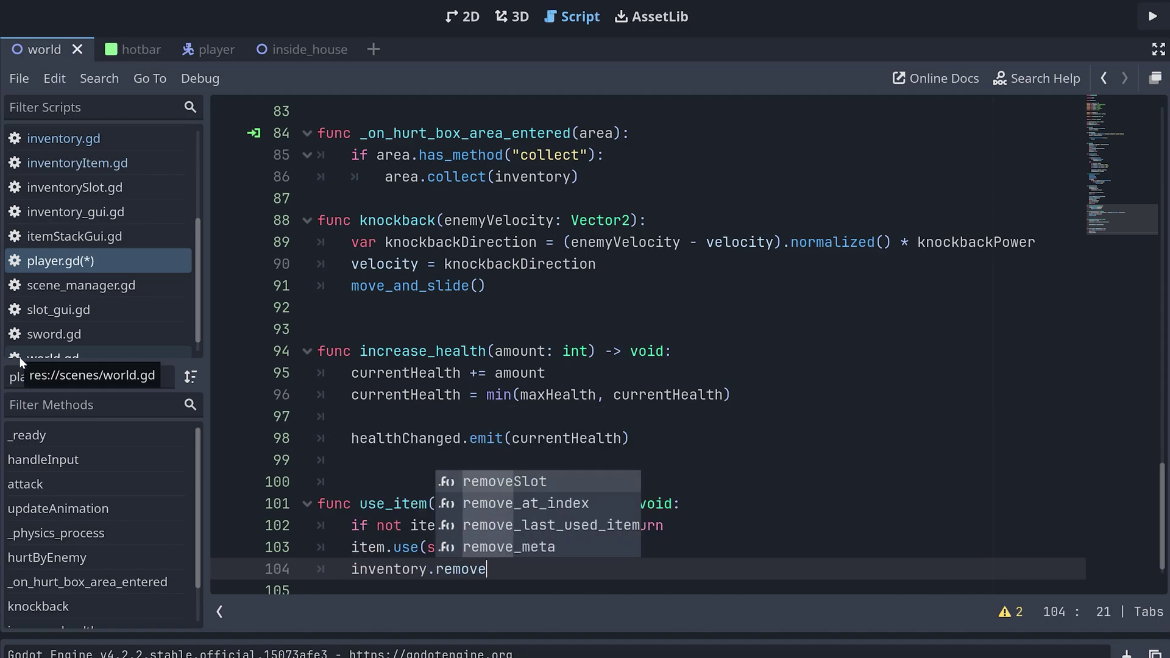
{"action": "type", "text": "_la"}
{"action": "key", "text": "Return"}
{"action": "key", "text": "ctrl+s"}
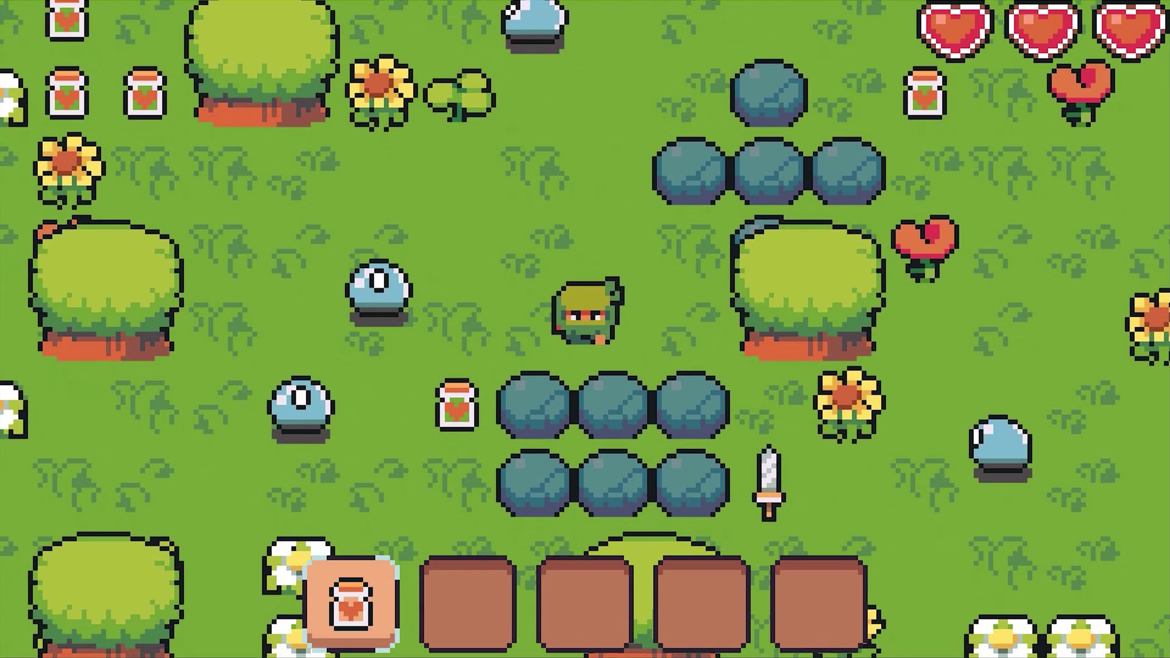
Walk around to collect a jar, approach the slimes, and drink a health jar
{"action": "key", "text": "Down"}
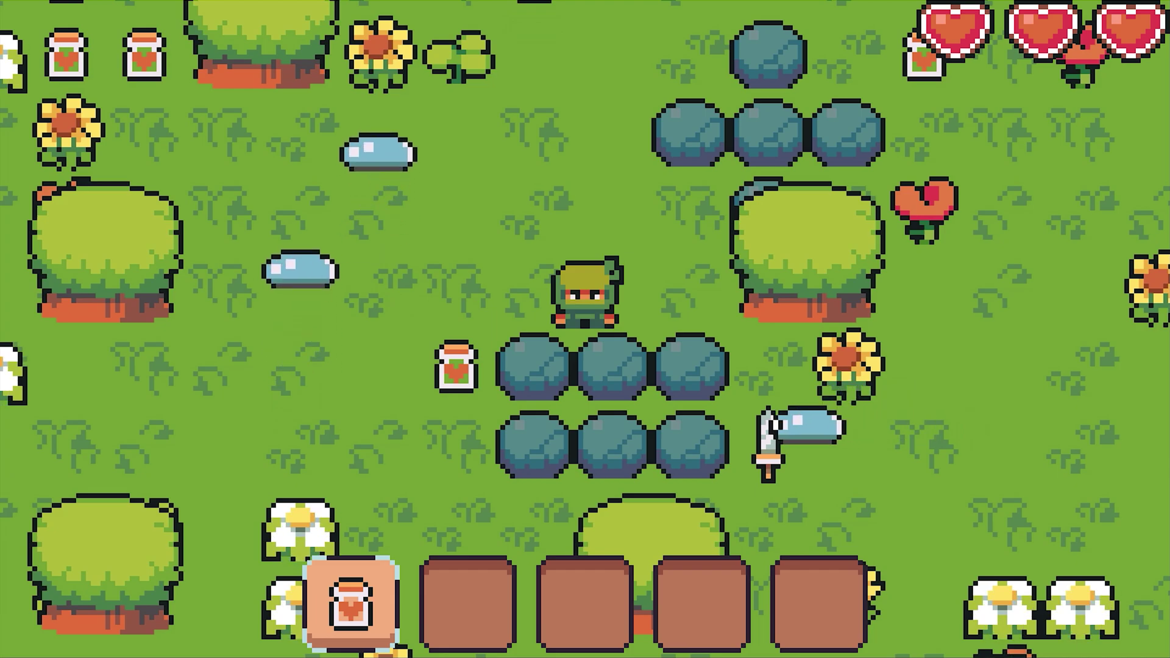
{"action": "key", "text": "Left"}
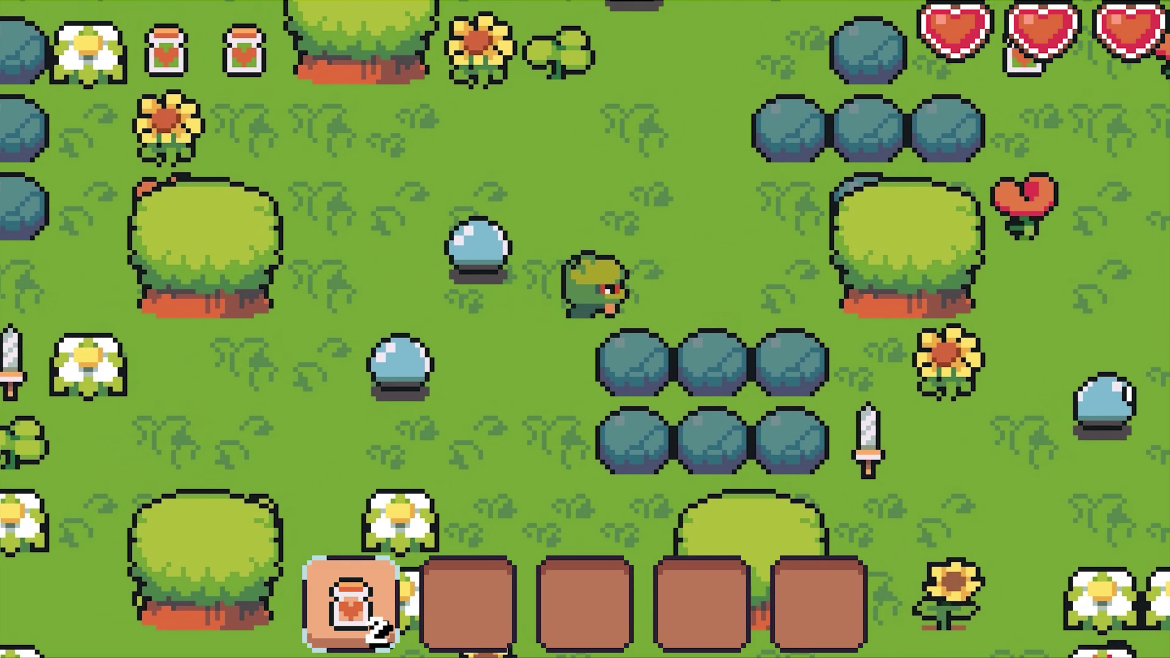
{"action": "key", "text": "Up"}
{"action": "key", "text": "Left"}
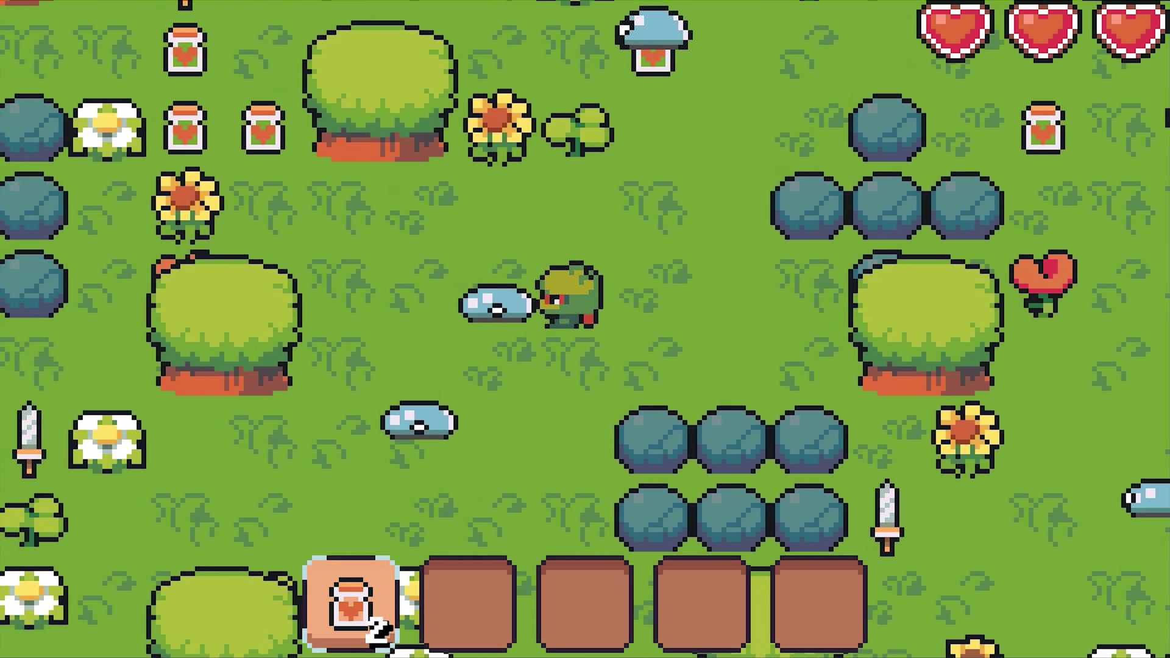
{"action": "key", "text": "Right"}
{"action": "key", "text": "e"}
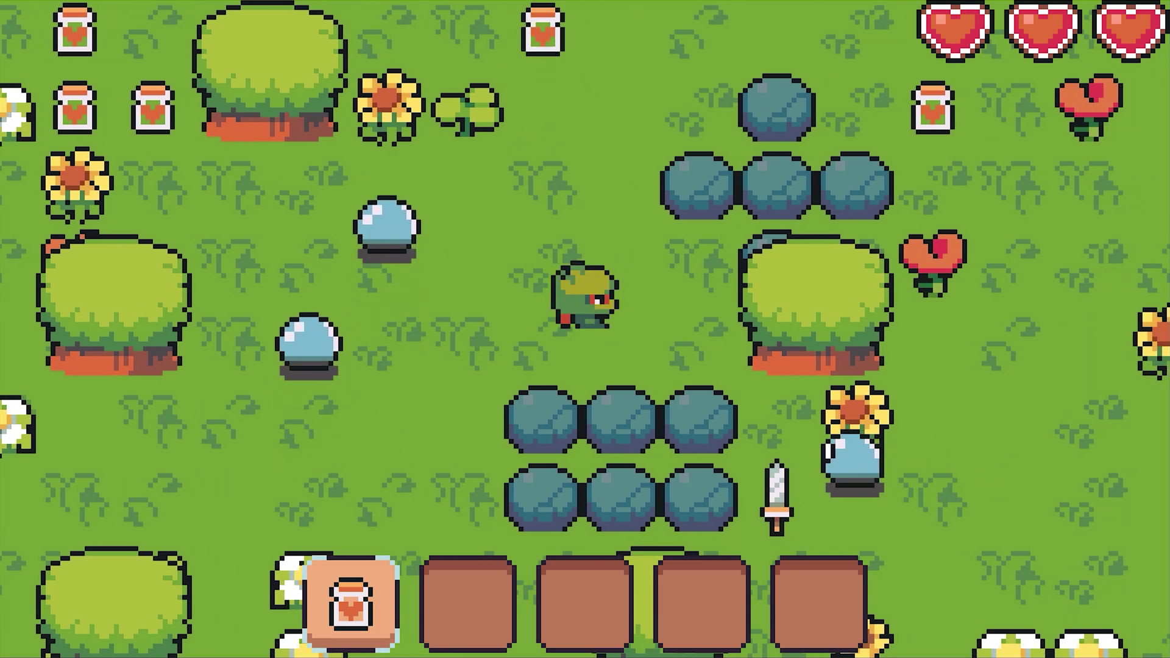
Get near a slime, drink a jar to restore the lost heart, then collect more jars
{"action": "key", "text": "Left"}
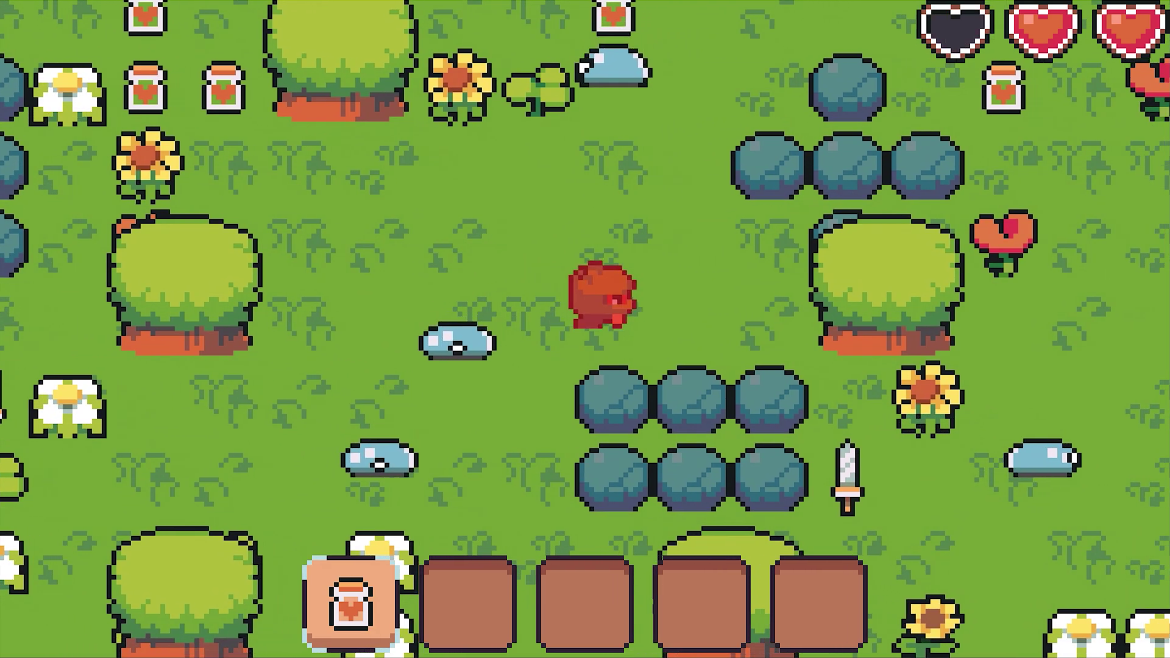
{"action": "key", "text": "e"}
{"action": "key", "text": "Up"}
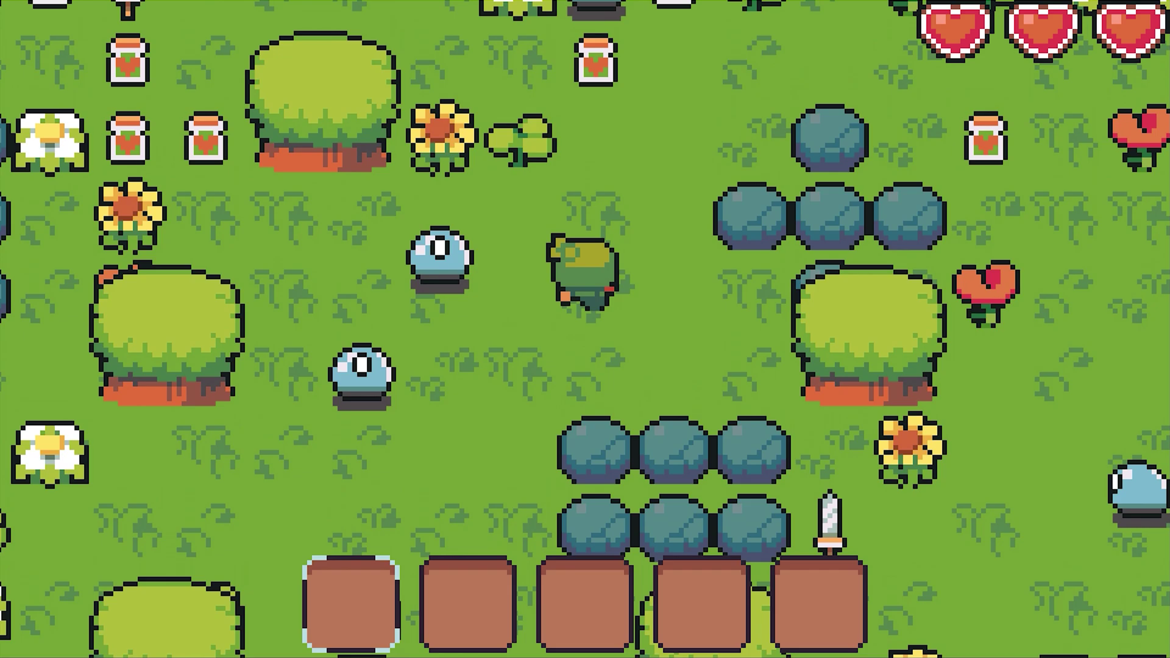
{"action": "key", "text": "Up"}
{"action": "key", "text": "Left"}
{"action": "key", "text": "Right"}
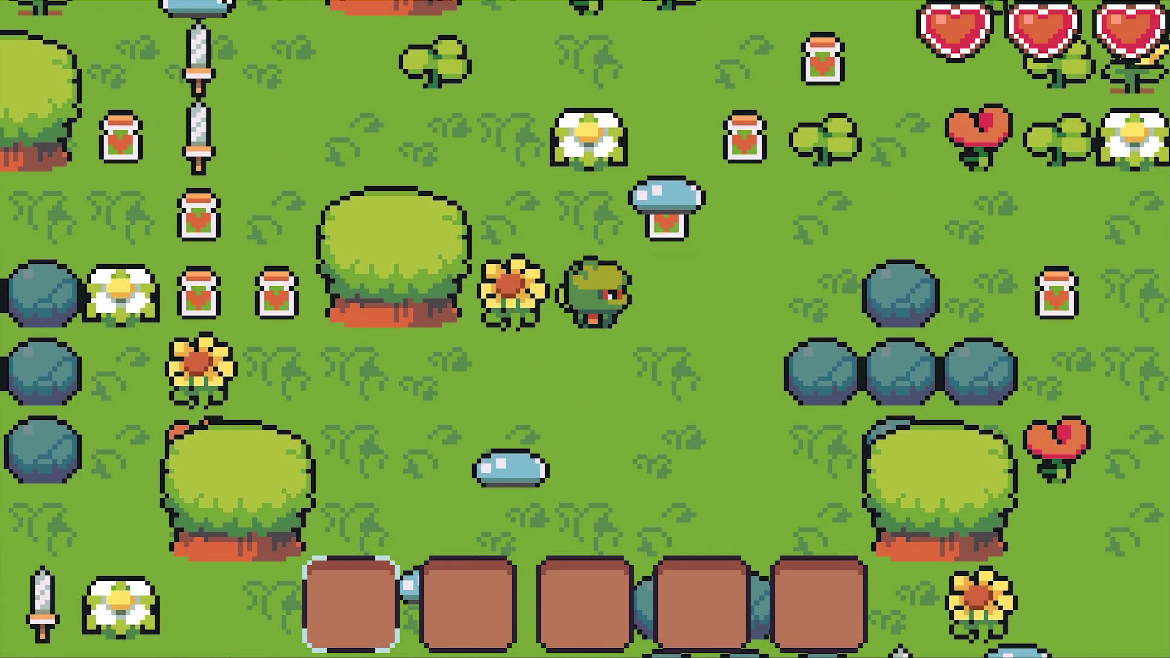
{"action": "key", "text": "Right"}
{"action": "key", "text": "Up"}
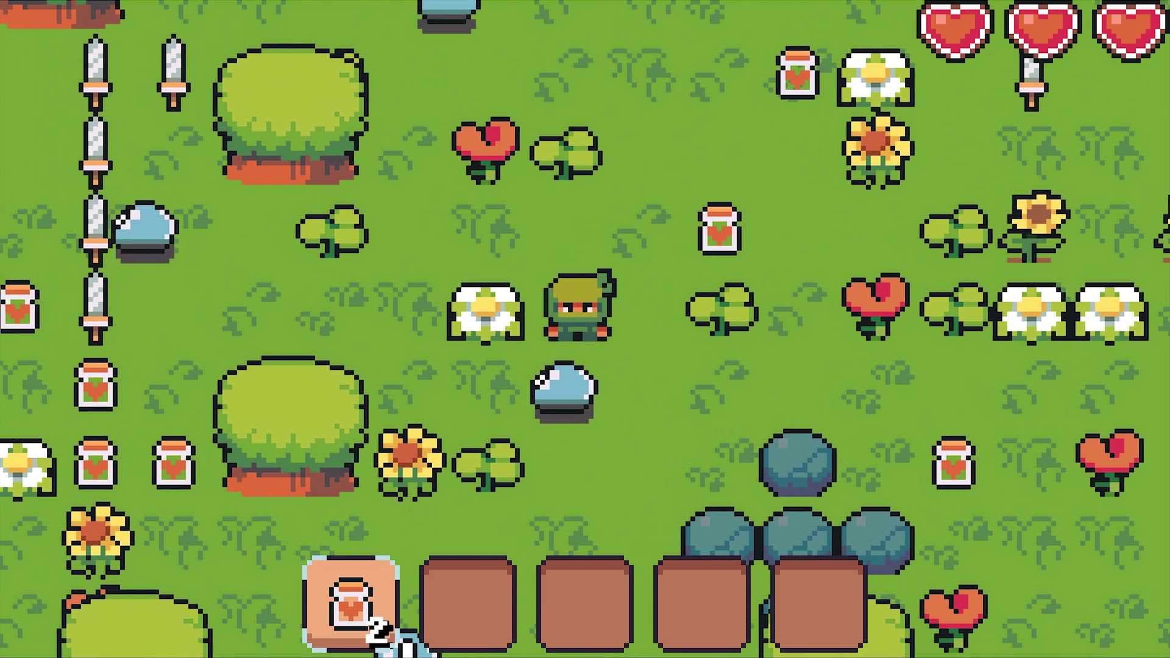